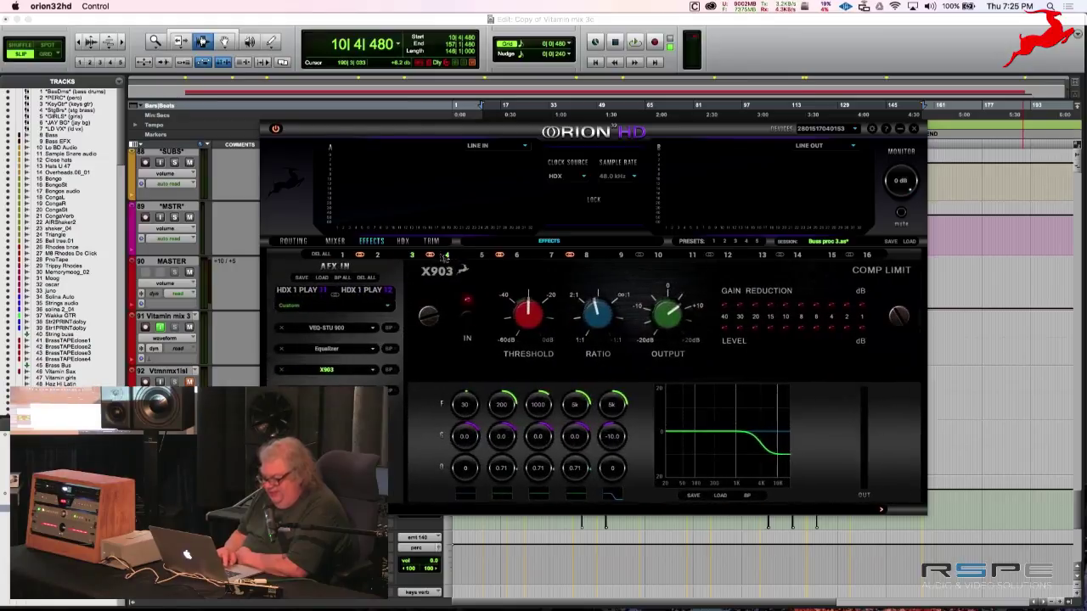
- Select effects channels 1 and 2, load the session buss proc 1.as, and show the VEQ-4K BLACK equalizer
click(378, 257)
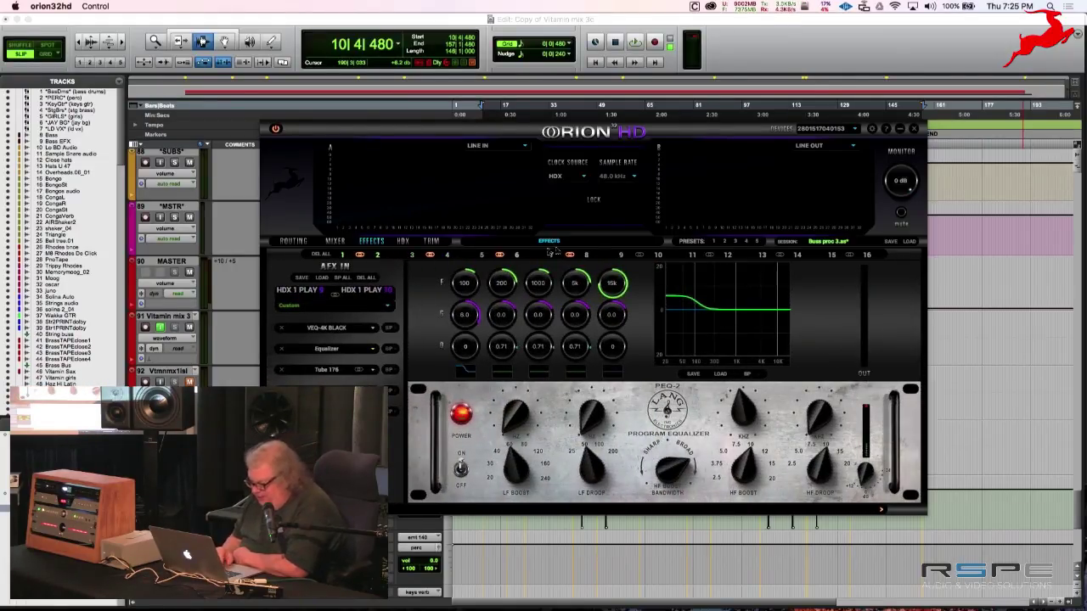
click(909, 242)
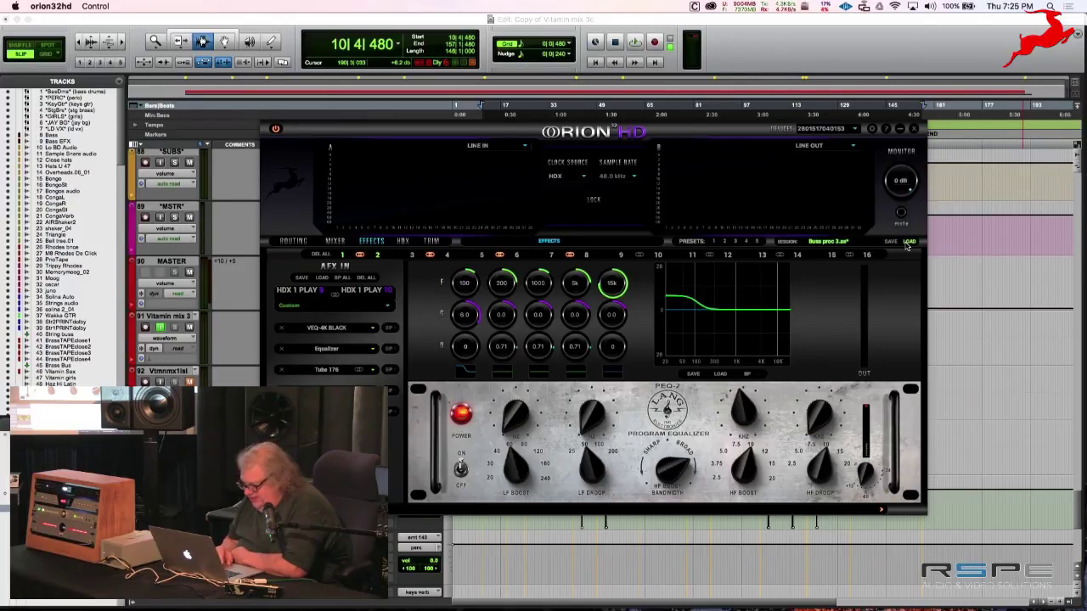
key(Return)
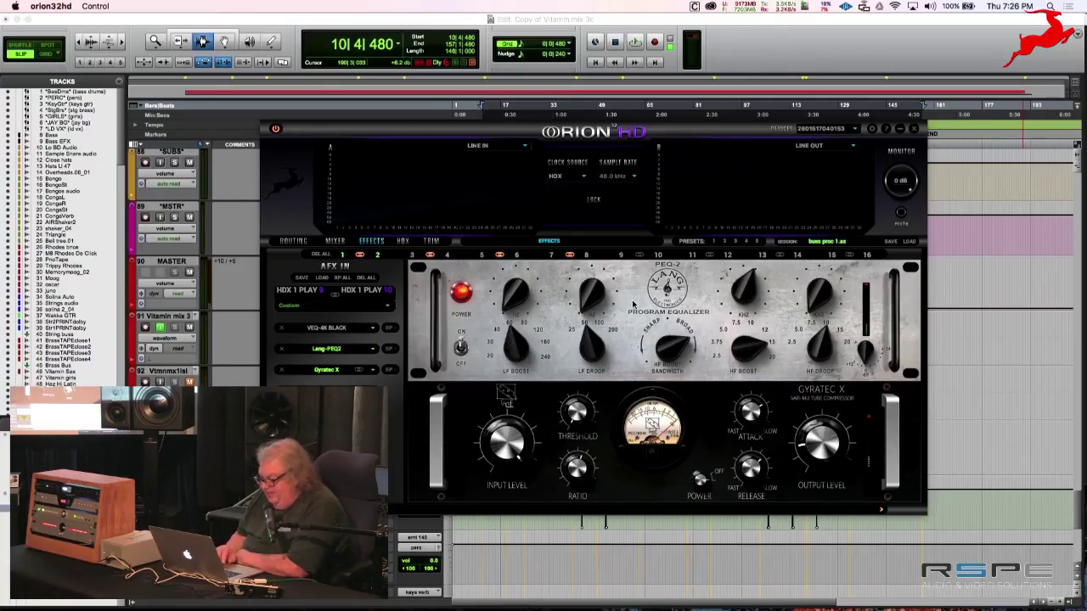
click(343, 329)
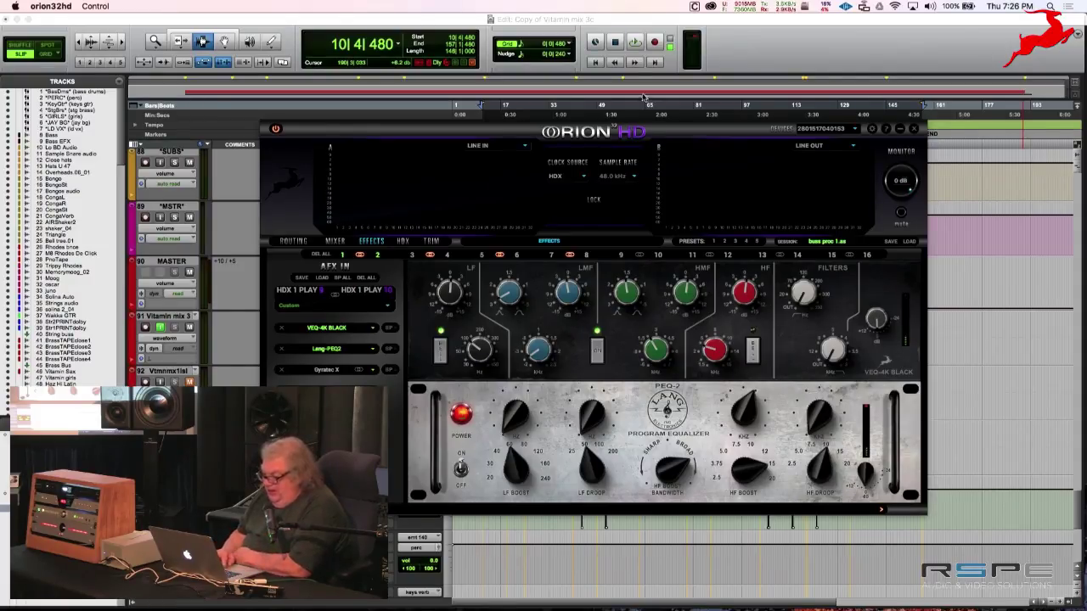
- Move the Orion control panel clear of the MASTER track's inserts and play the mix from its beginning in Pro Tools
scroll(450, 119, right, 1)
drag(421, 129, 515, 16)
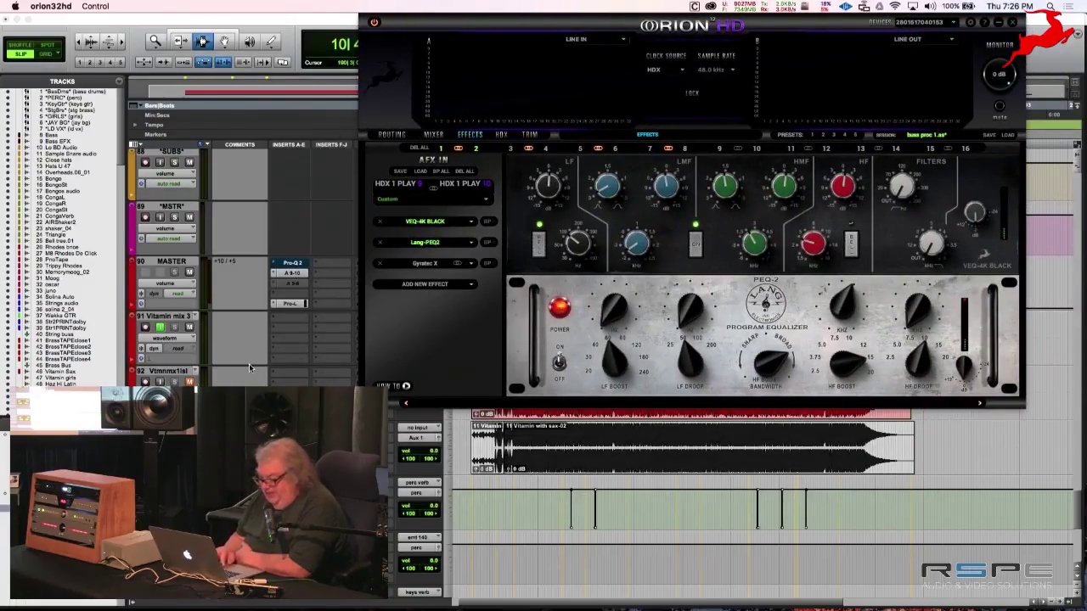
click(308, 246)
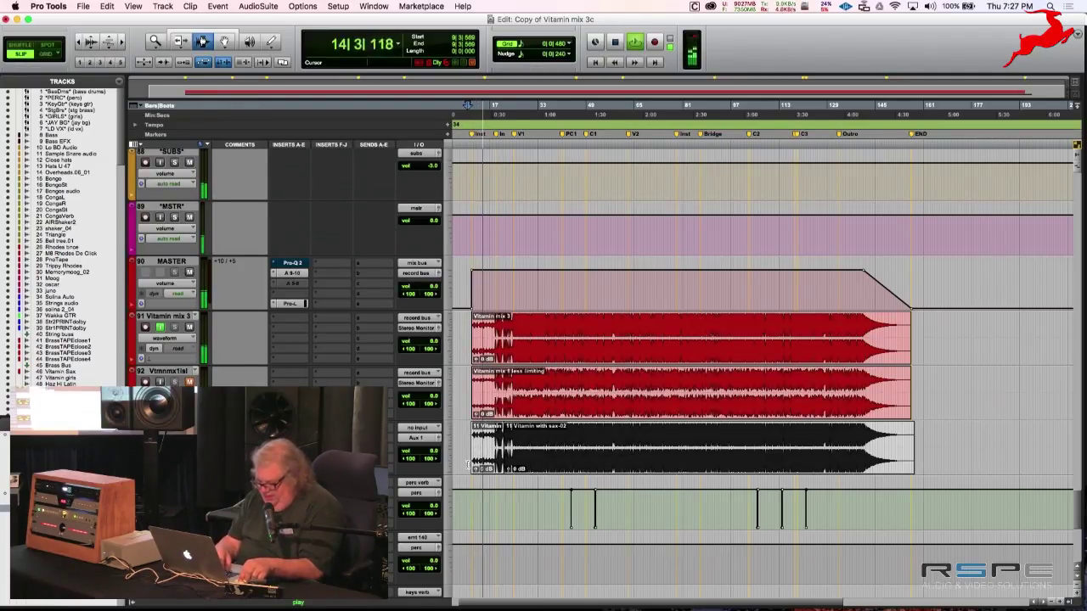
- Switch to the Orion32 HD control panel while the mix keeps playing
key(super+Tab)
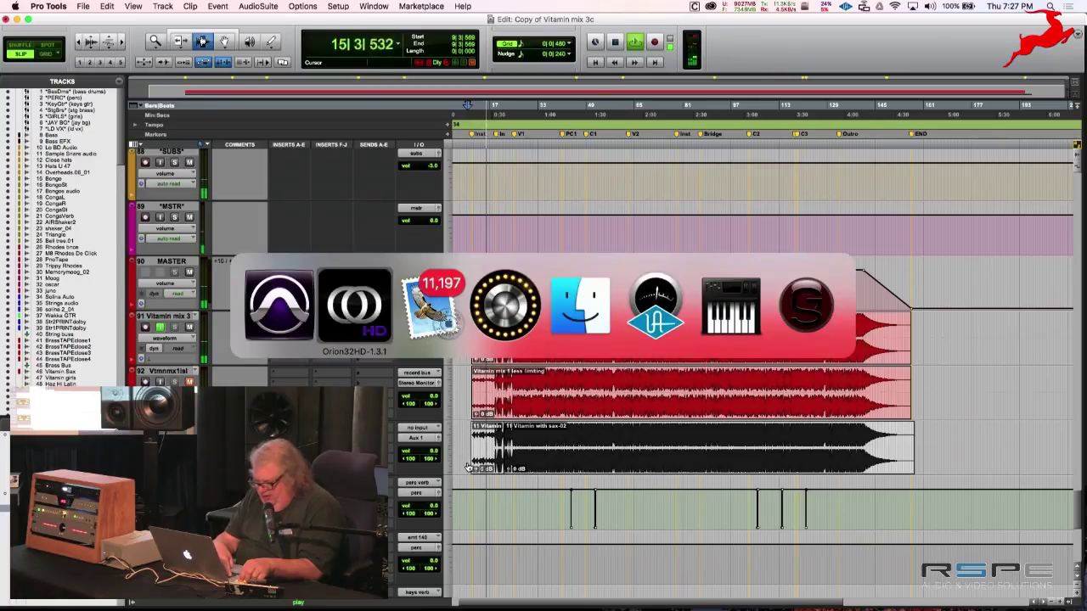
key(super+Tab)
key(super+Tab)
key(super+Tab)
key(super+Tab)
key(super+Tab)
key(super+Tab)
key(super+Tab)
key(super+Tab)
key(super+Tab)
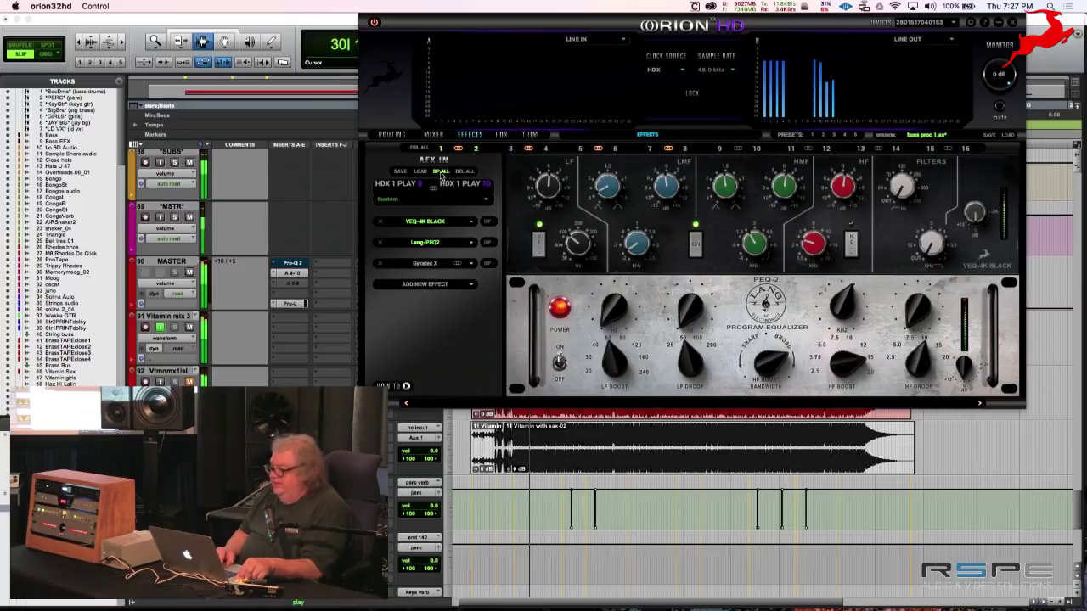
- Compare the playing mix with and without processing by repeatedly bypassing and re-enabling all effects of the buss proc 1 chain
click(441, 172)
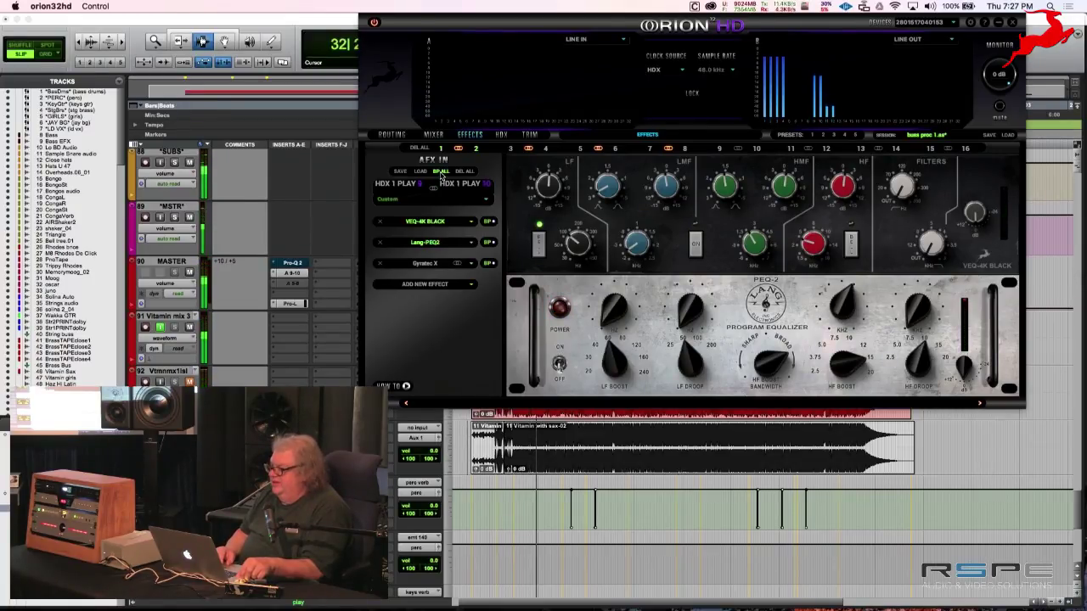
click(441, 172)
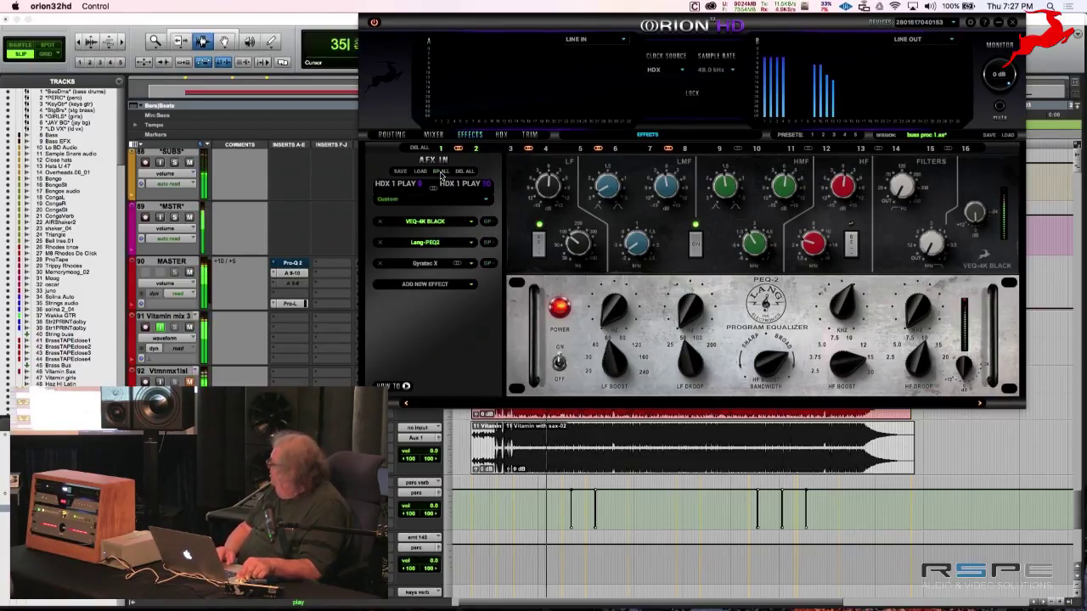
click(441, 172)
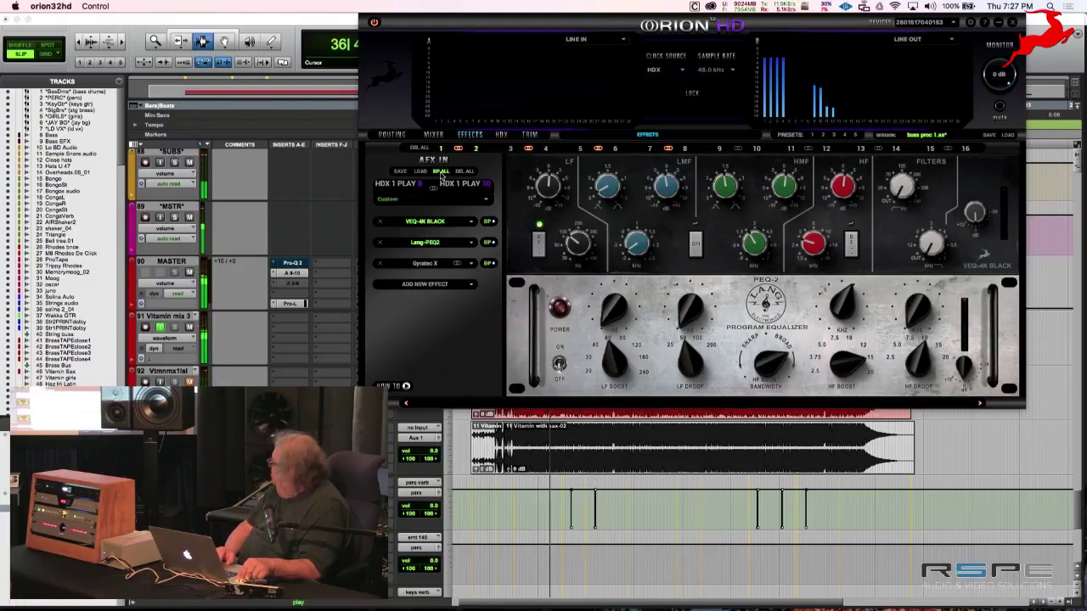
click(440, 172)
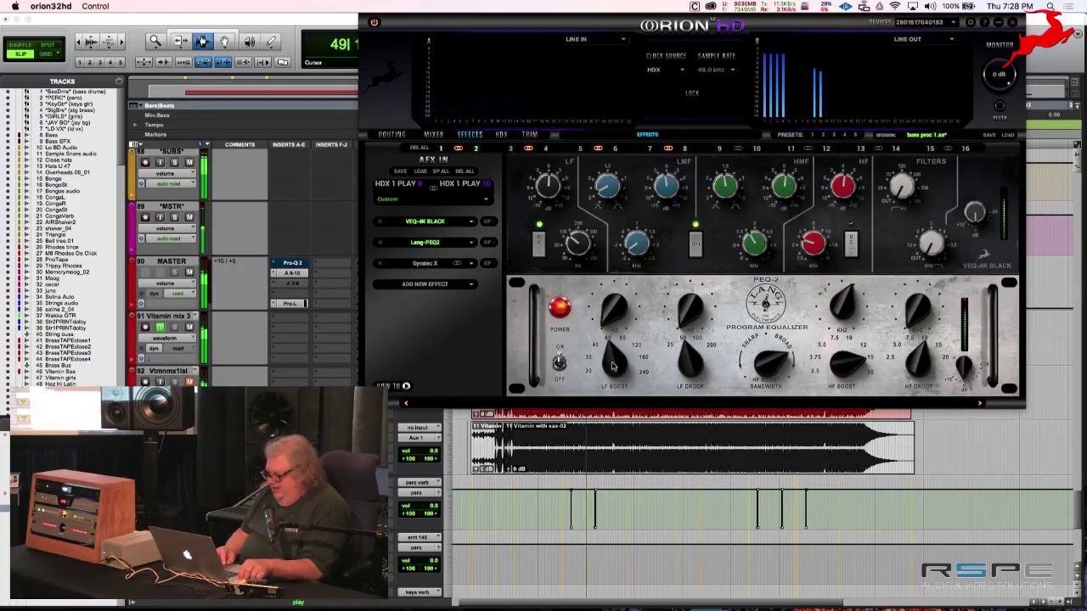
click(441, 171)
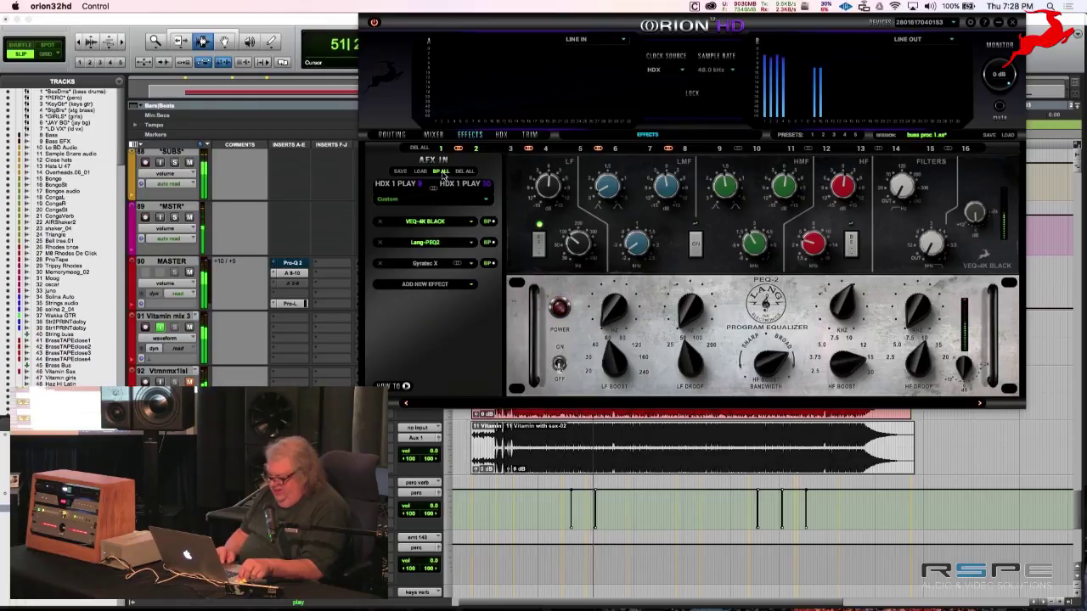
click(441, 172)
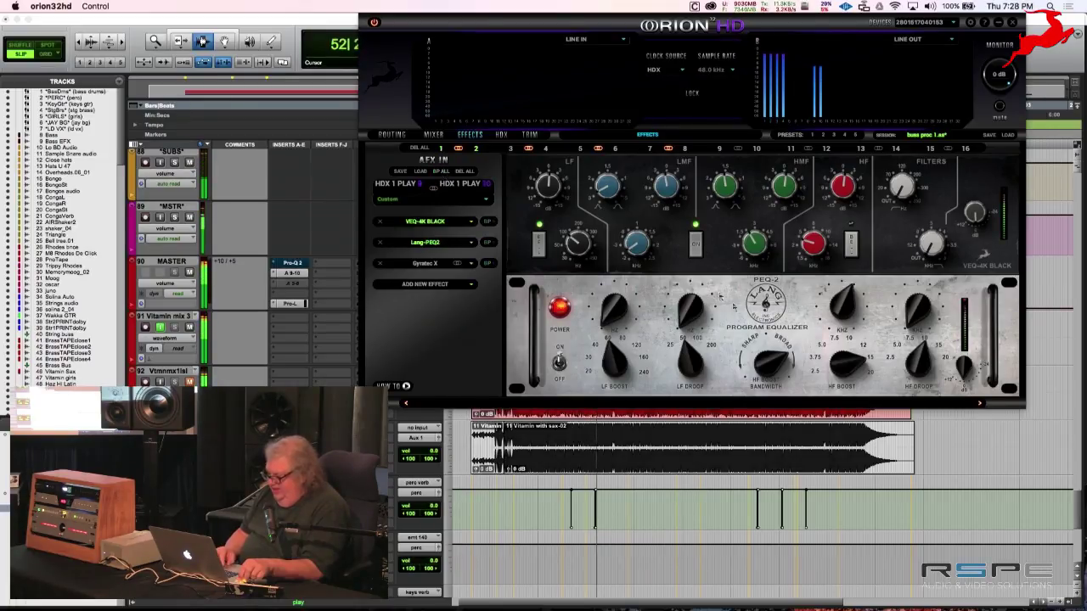
- Turn the Lang-PEQ2's HF boost frequency knob clockwise
click(825, 284)
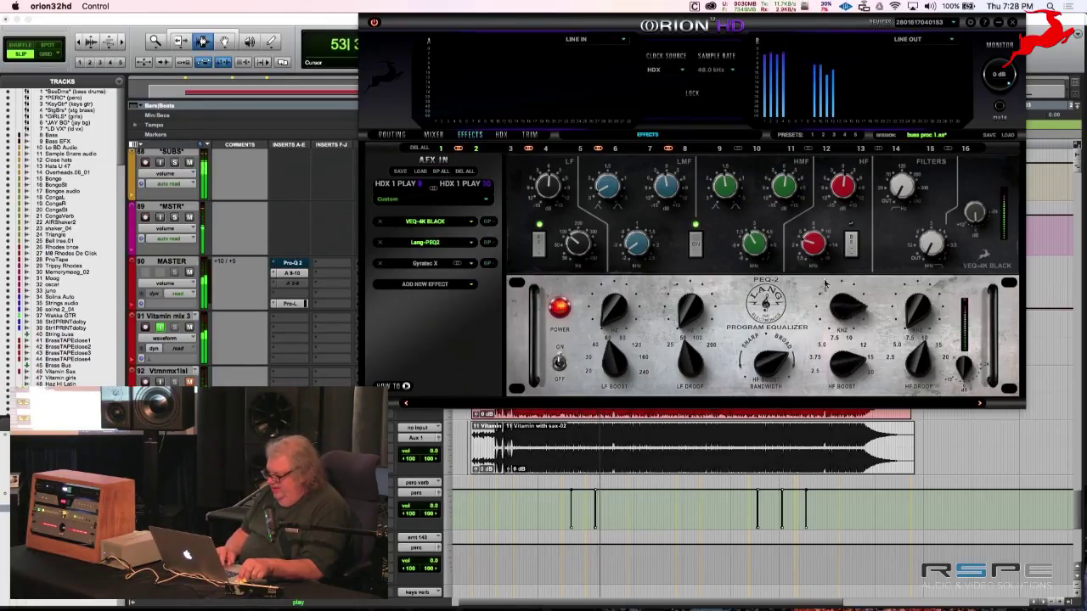
mouse_move(825, 284)
mouse_down()
mouse_move(826, 263)
mouse_move(871, 376)
mouse_move(821, 297)
mouse_up()
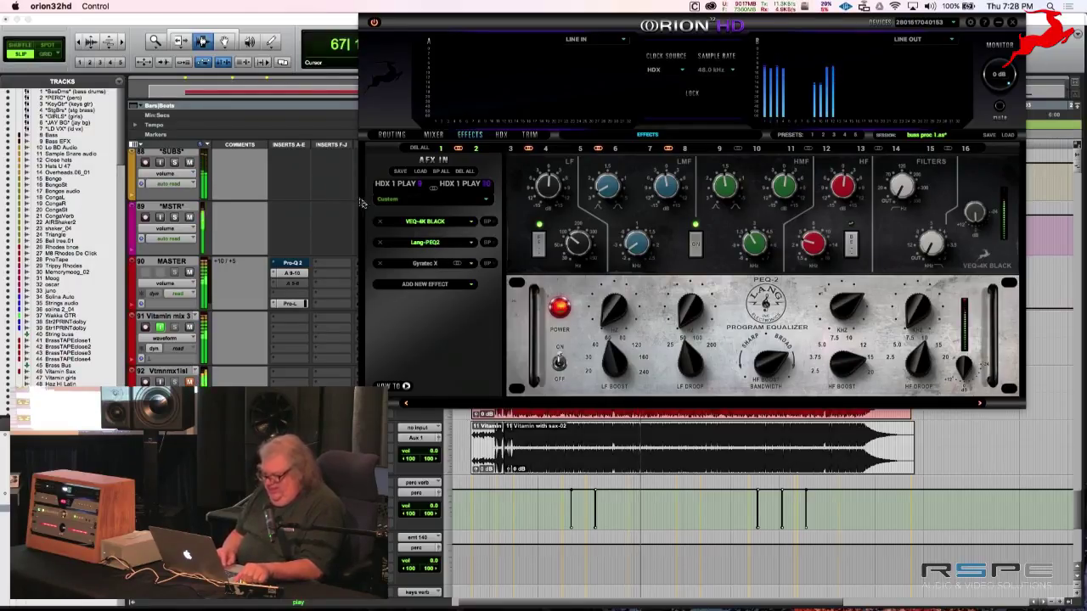
- Restart the mix from its beginning in Pro Tools and show the Gyratec X compressor in the Orion control panel
click(208, 77)
key(space)
key(space)
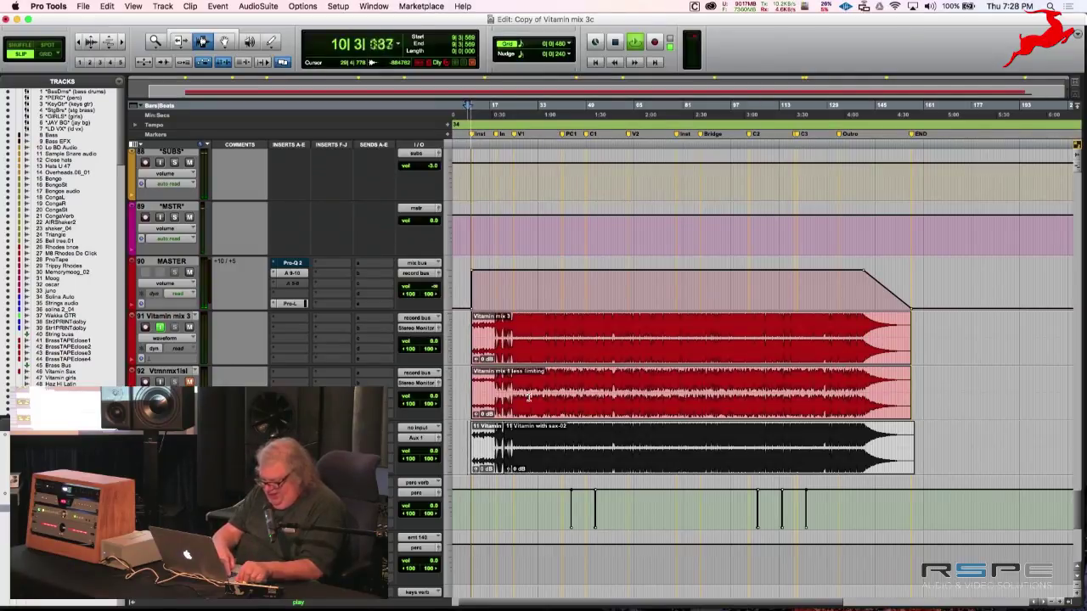
key(super+Tab)
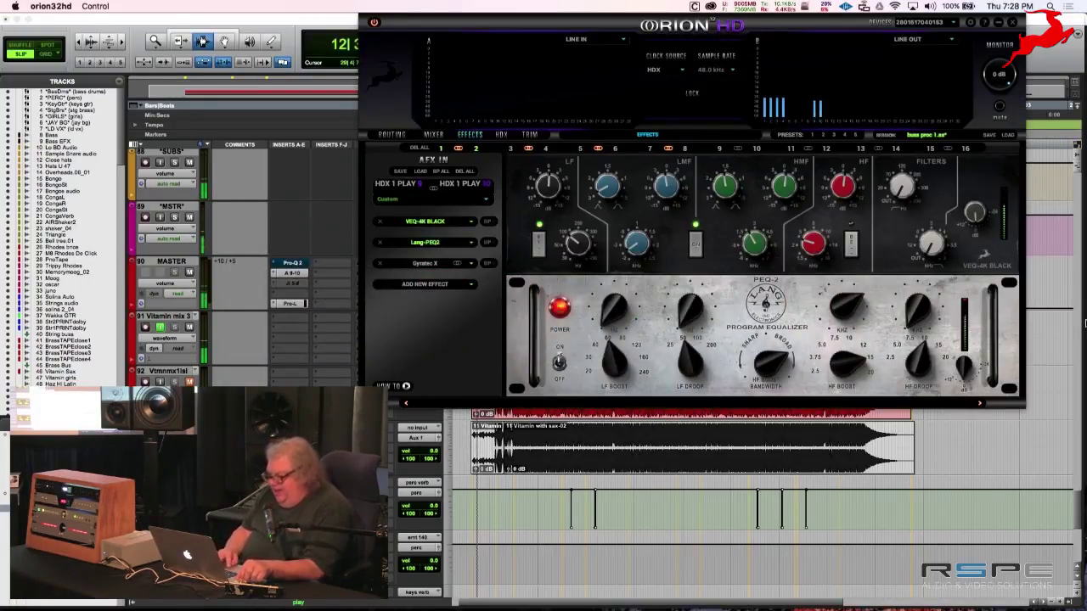
click(408, 264)
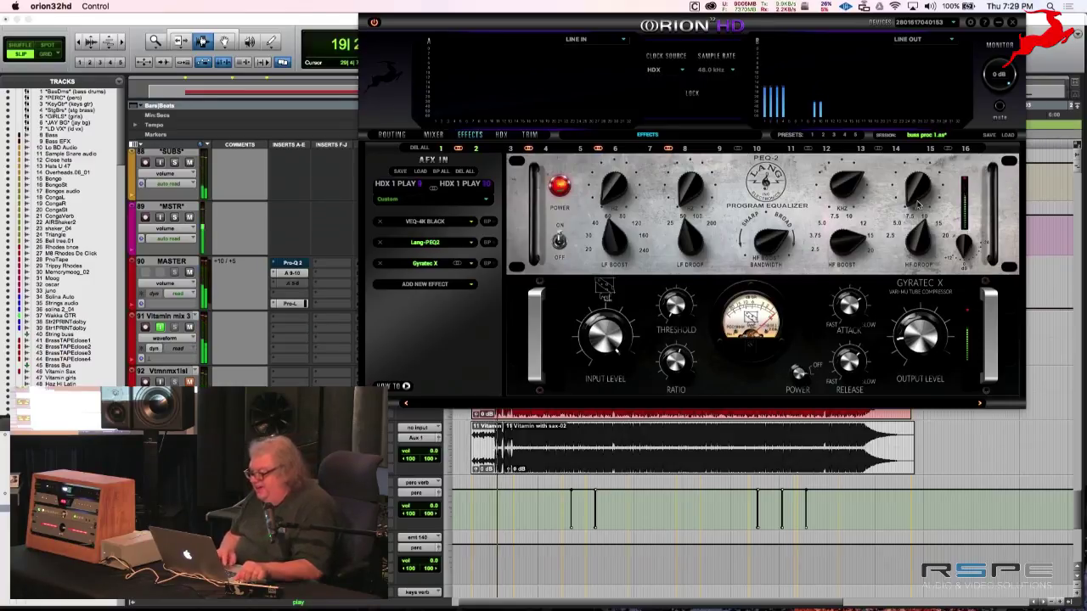
- Load the session Buss proc 2.as from the Vitamin mix 3c 48k folder with the Afx1 component selected
click(1008, 135)
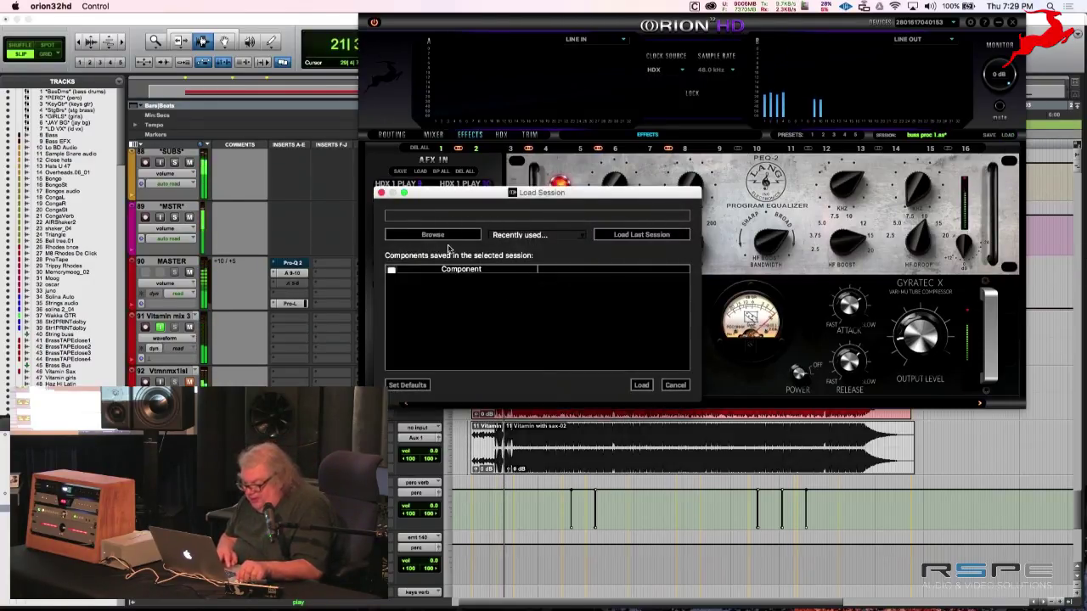
click(433, 234)
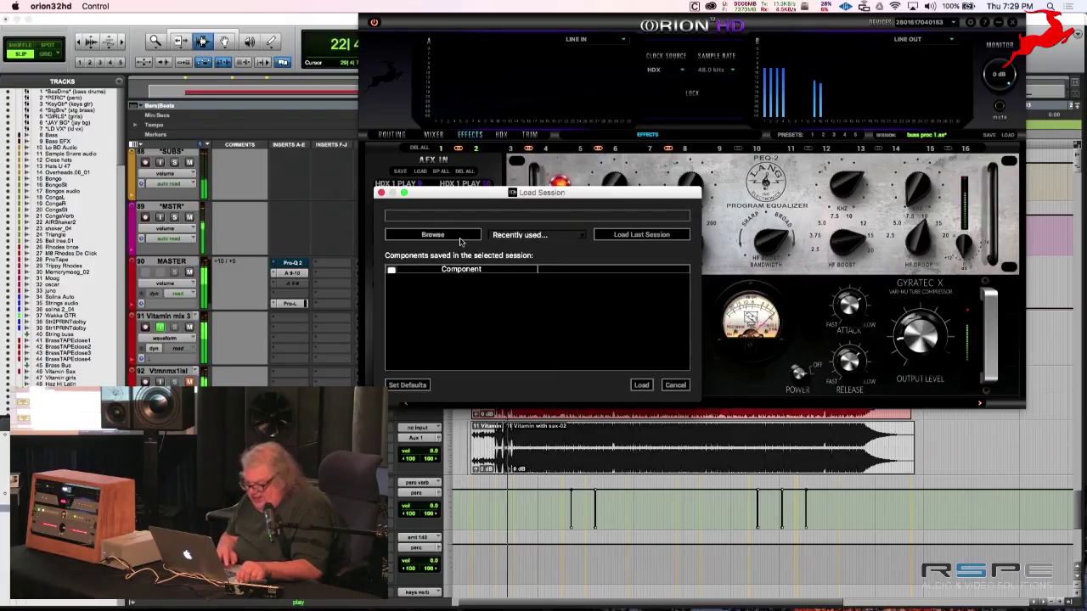
click(557, 298)
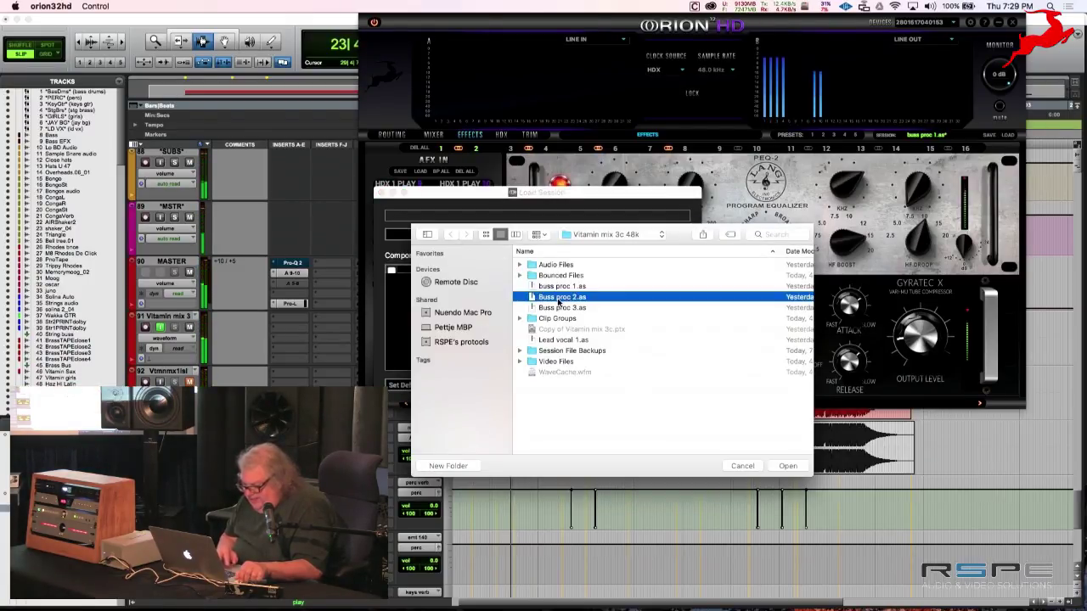
click(788, 466)
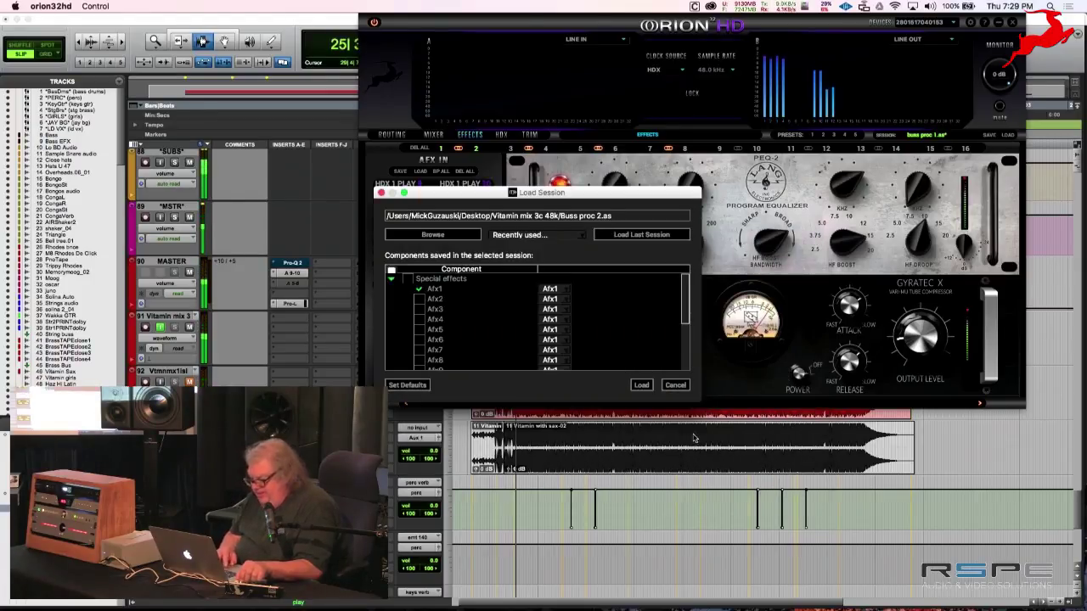
click(641, 385)
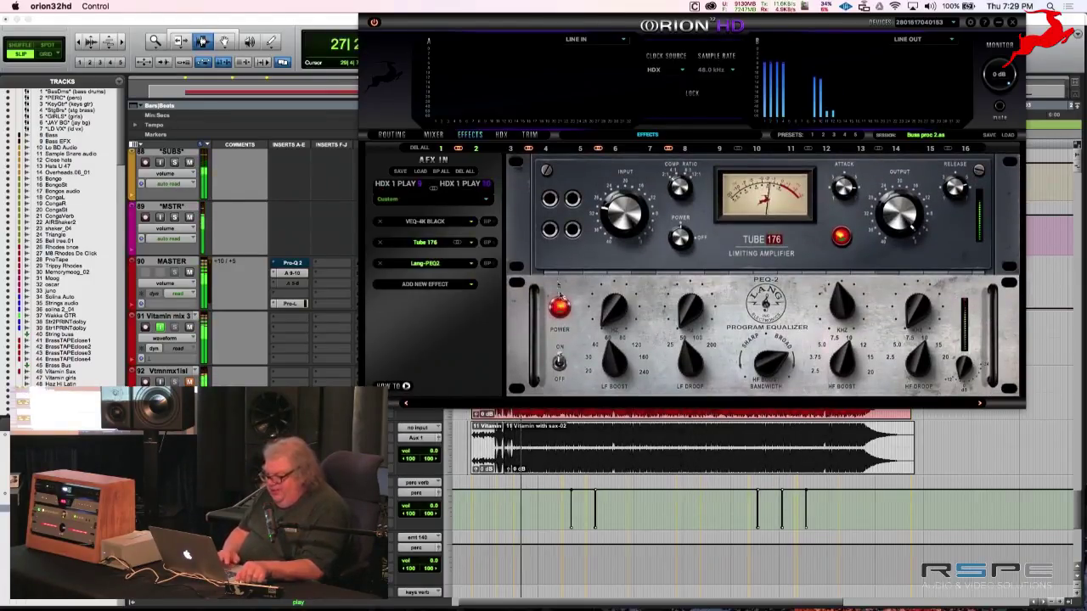
- Examine the VEQ-4K BLACK, Tube 176 and Lang-PEQ2 settings in the Orion control panel, replaying the mix from about bar 21 in Pro Tools
click(435, 222)
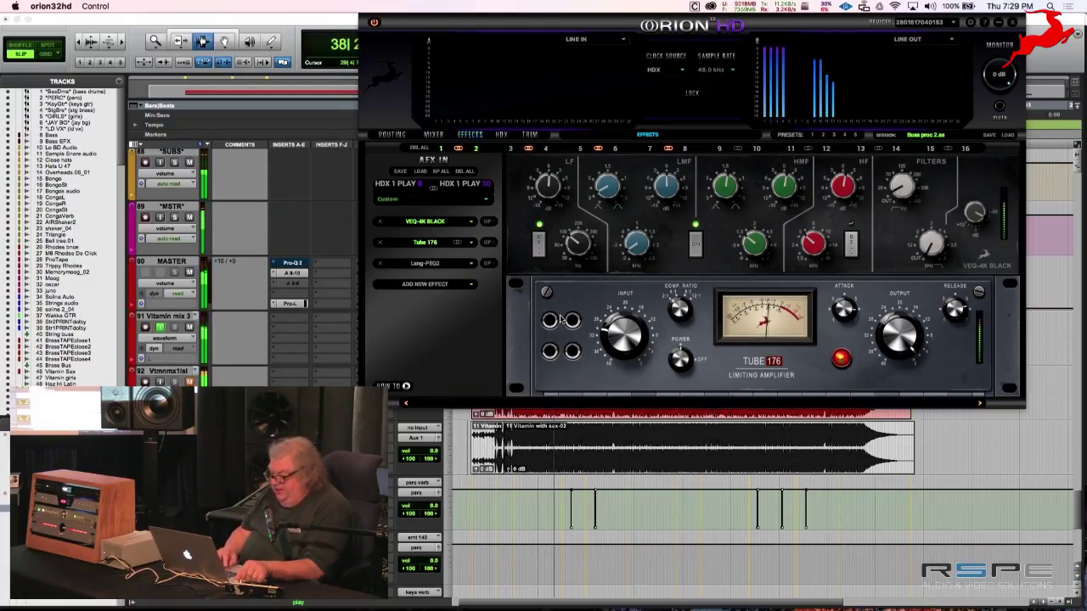
click(424, 264)
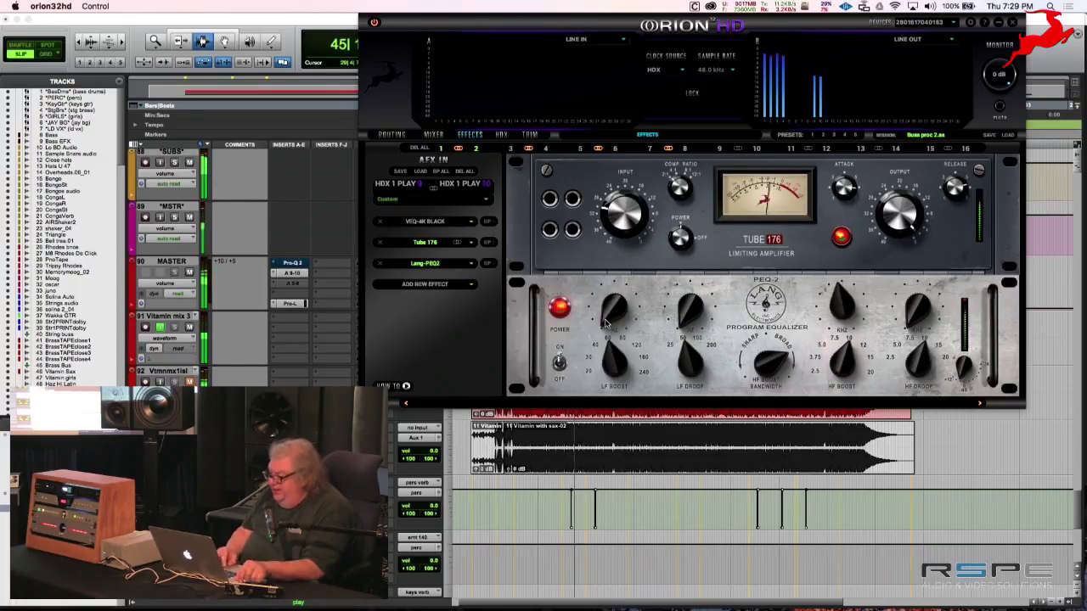
click(502, 431)
key(space)
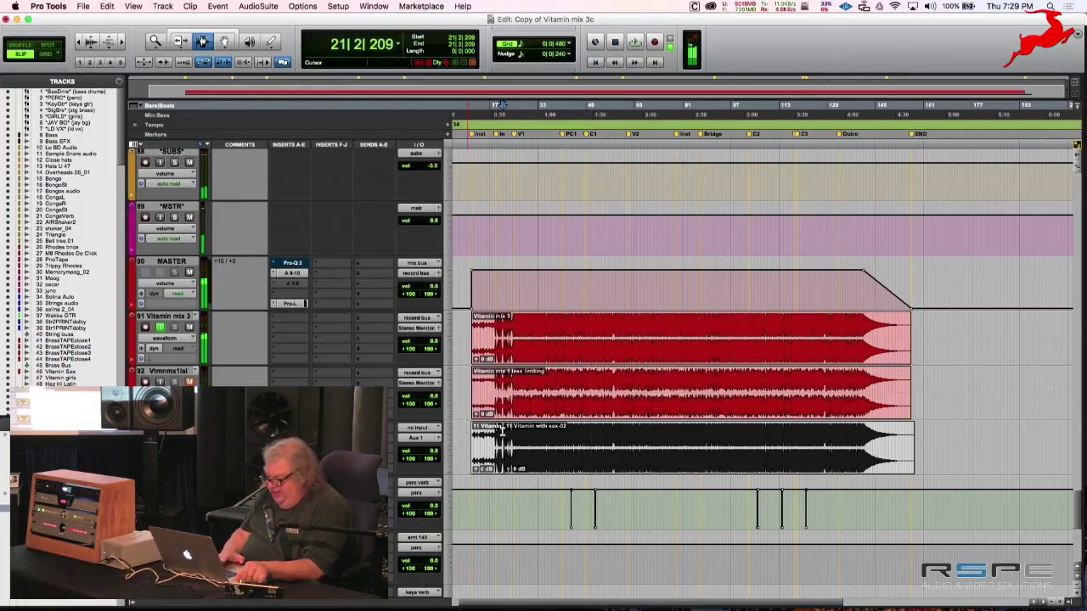
key(space)
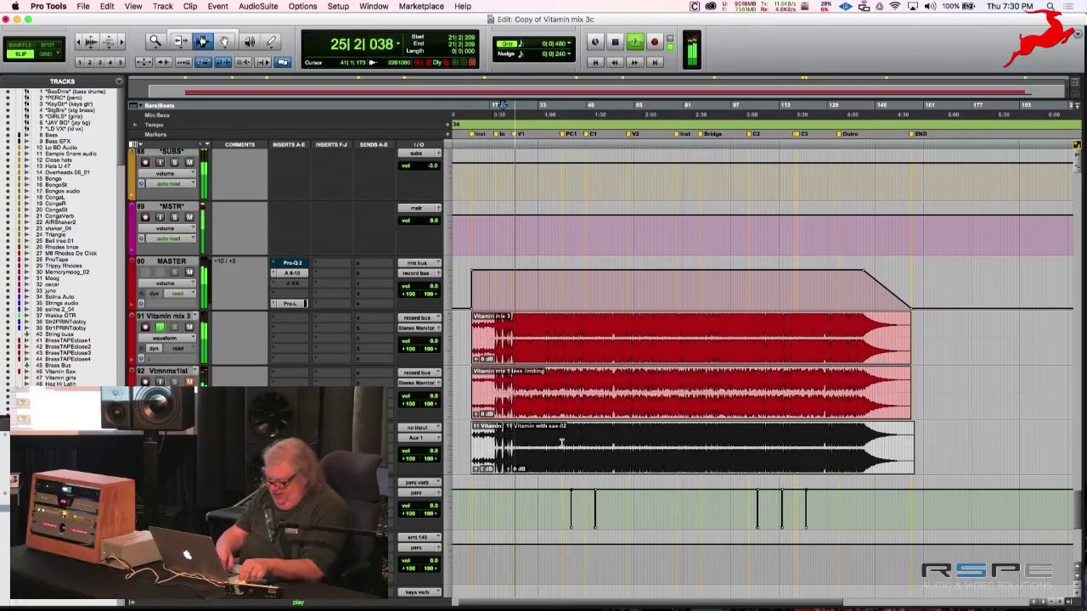
key(super+Tab)
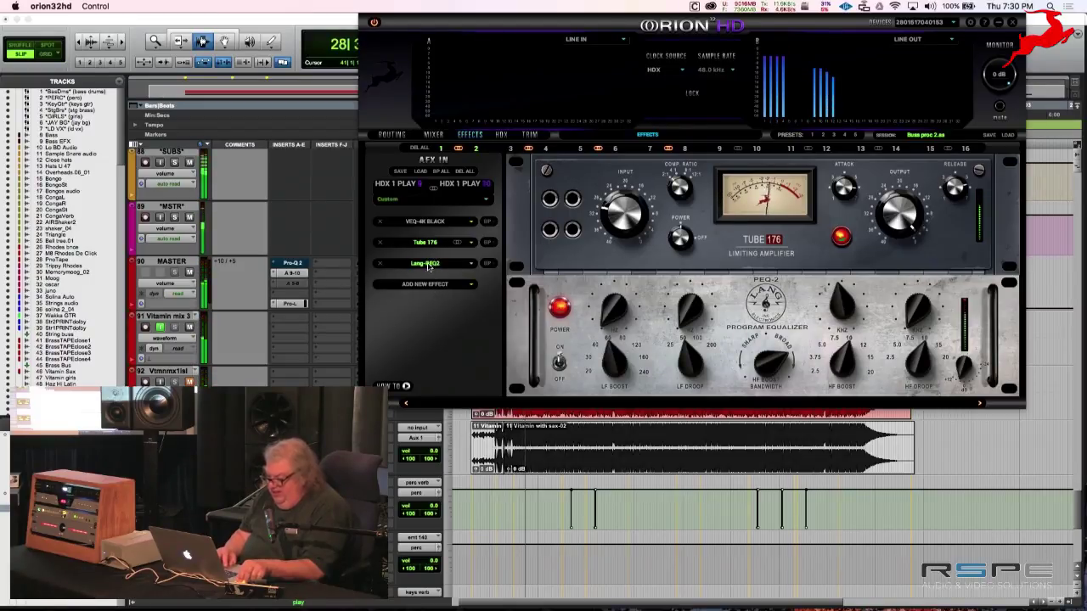
click(417, 222)
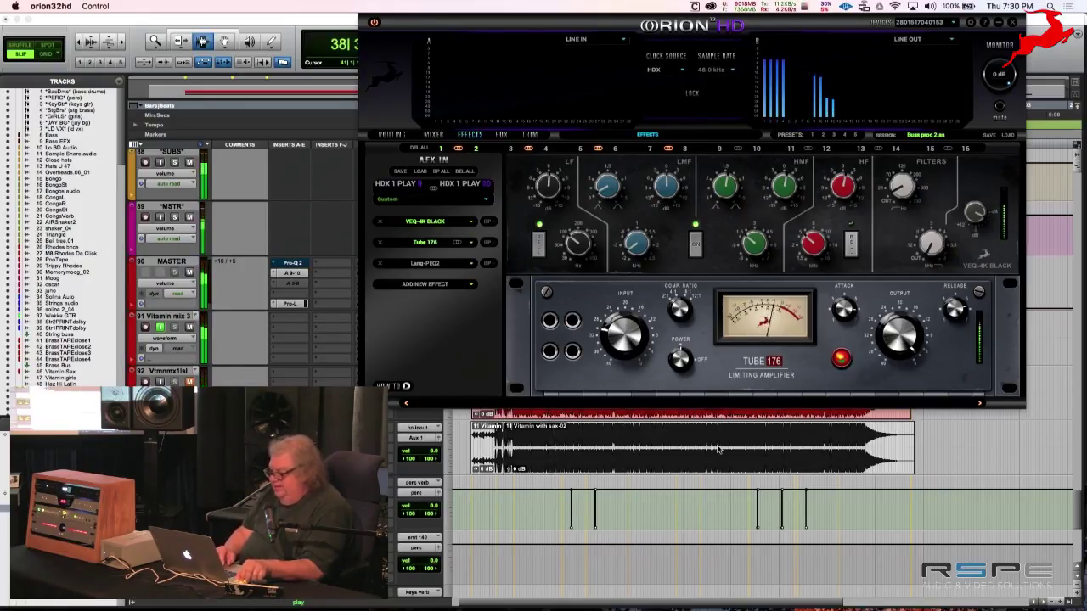
click(439, 264)
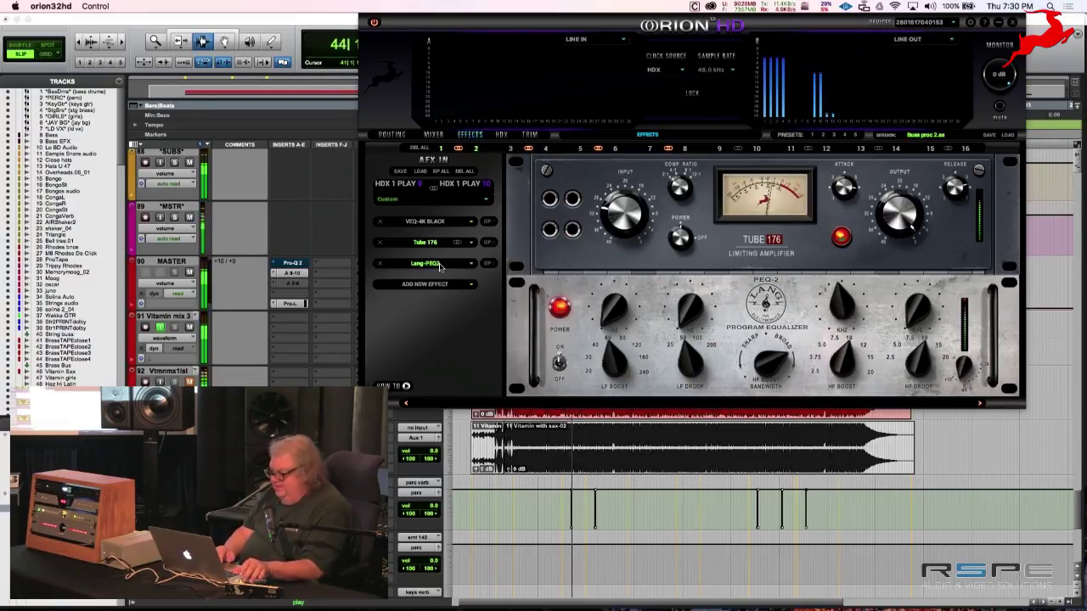
- Compare the Buss proc 2 chain against the unprocessed mix by twice bypassing and re-enabling all of its effects
click(442, 171)
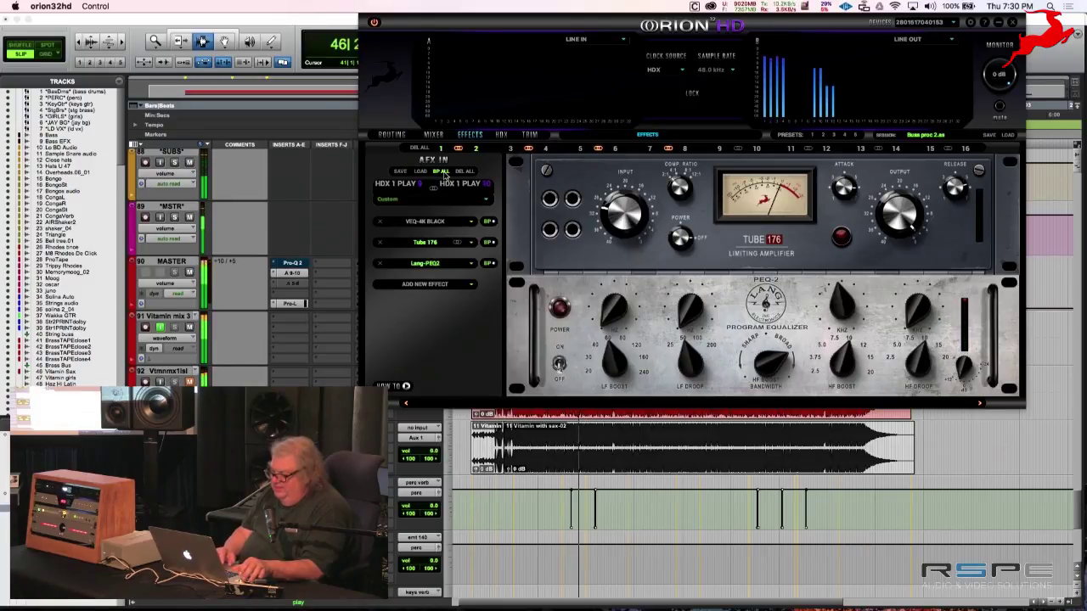
click(442, 172)
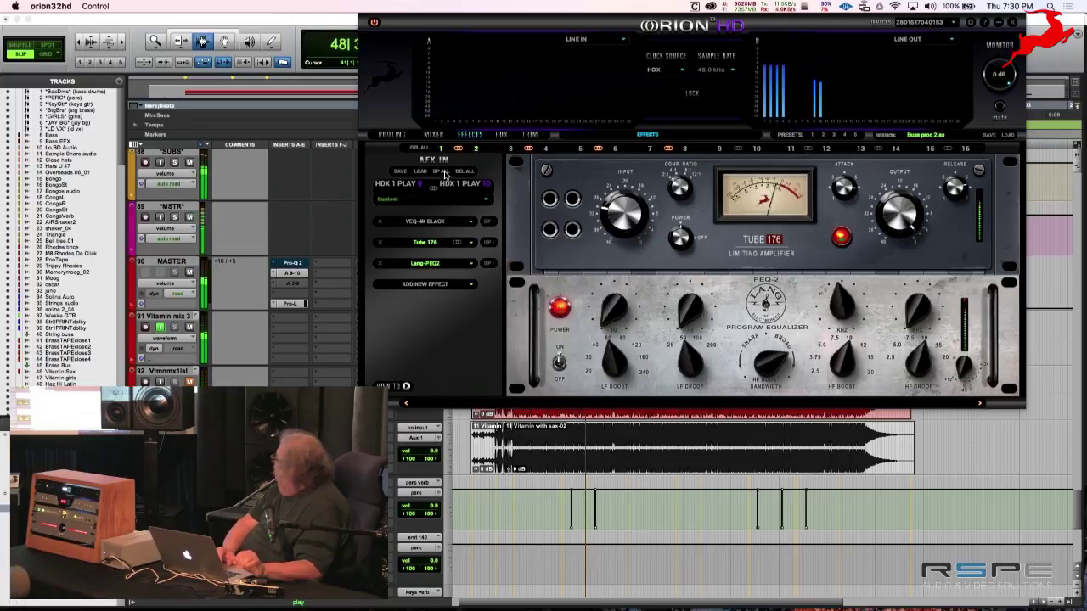
click(441, 172)
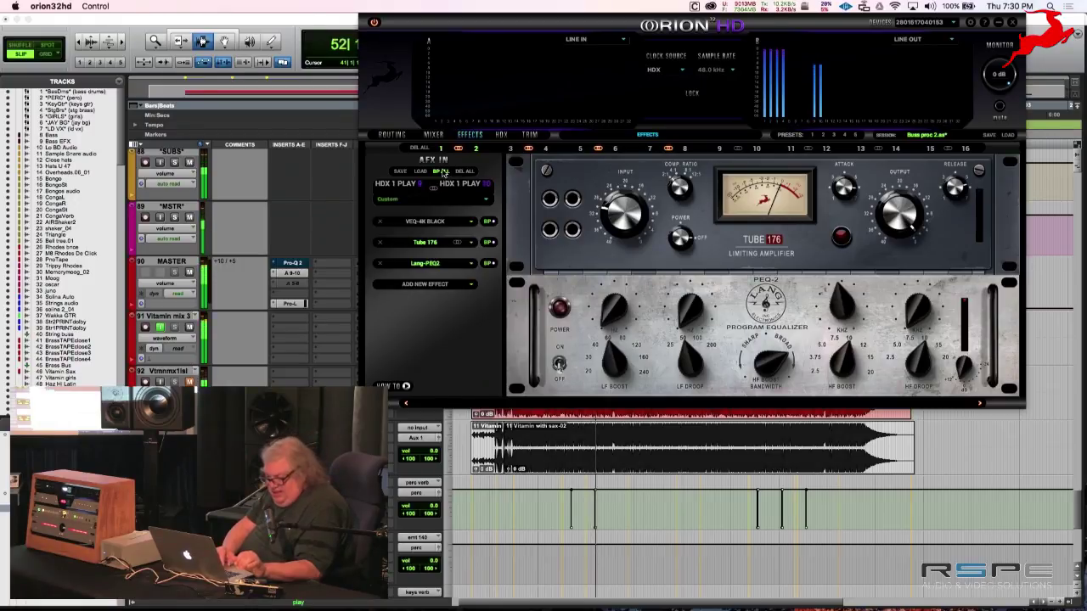
click(442, 171)
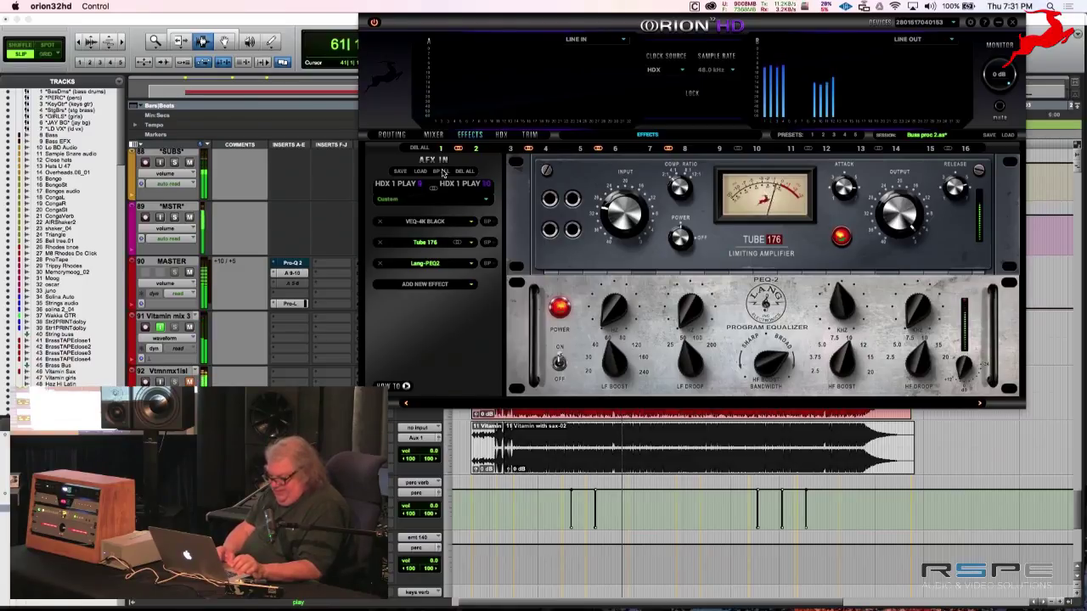
- Bypass and re-enable all effects of the Buss proc 2 chain once more and load the session Buss proc 3.as
click(441, 171)
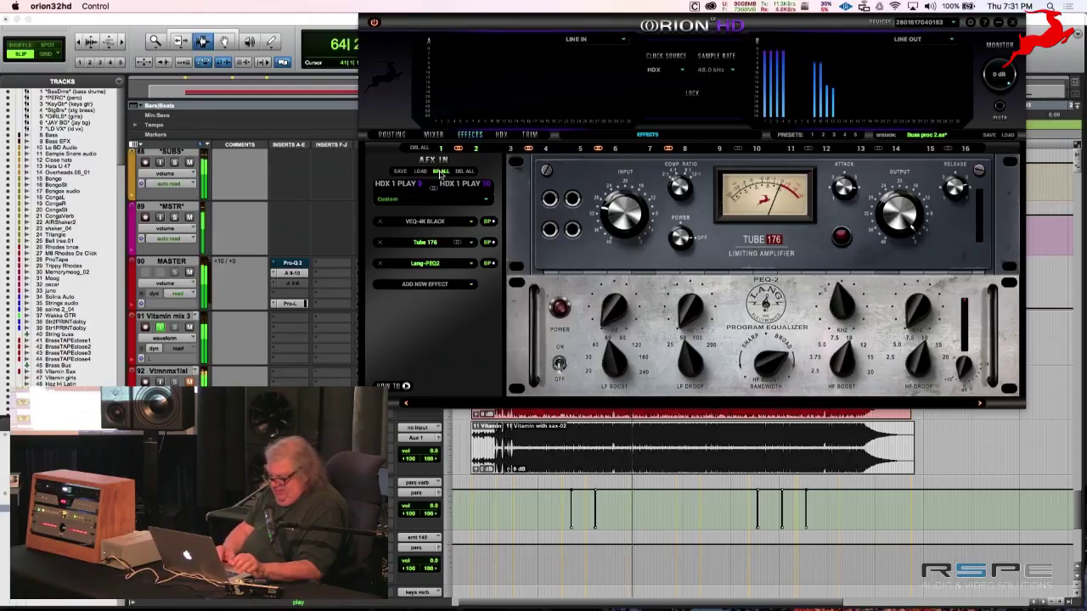
click(441, 173)
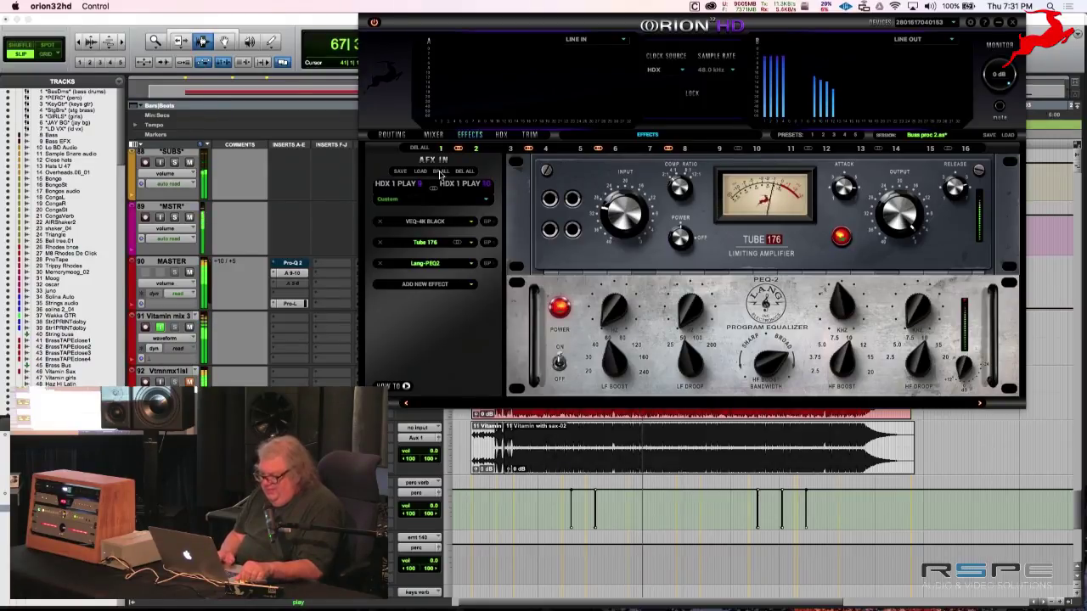
click(832, 134)
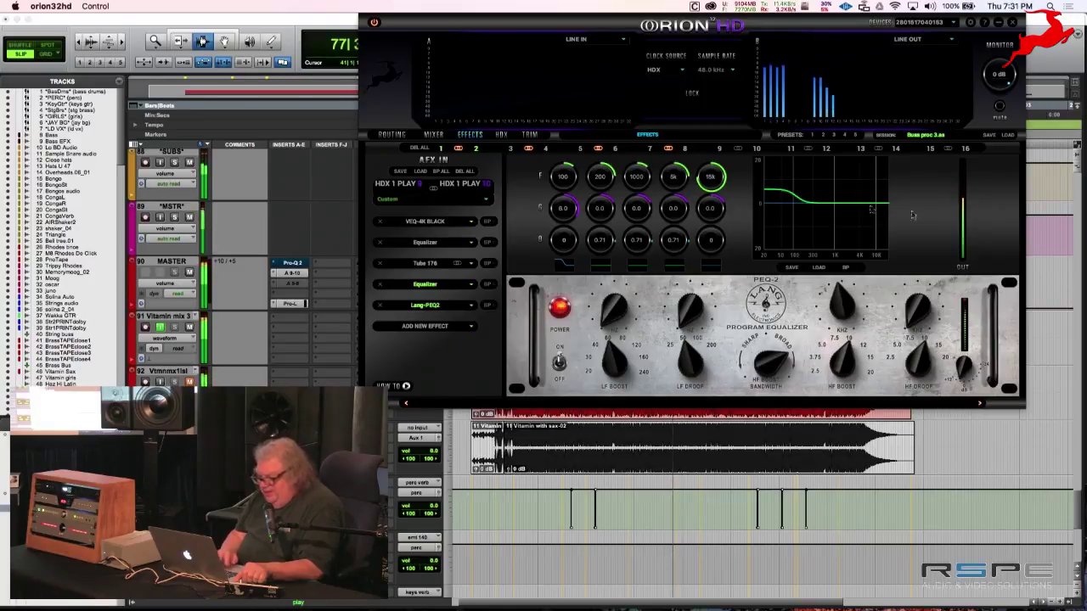
- Examine the VEQ-4K BLACK, Equalizer, Tube 176 and Lang-PEQ2 settings of Buss proc 3, replaying the mix from about bar 29 in Pro Tools
click(454, 221)
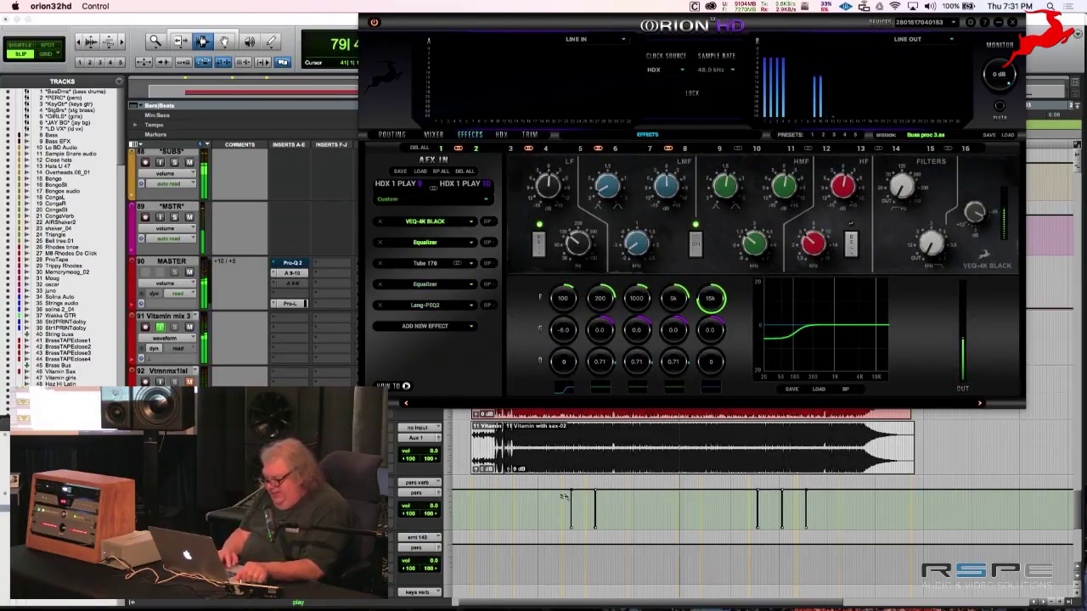
click(527, 457)
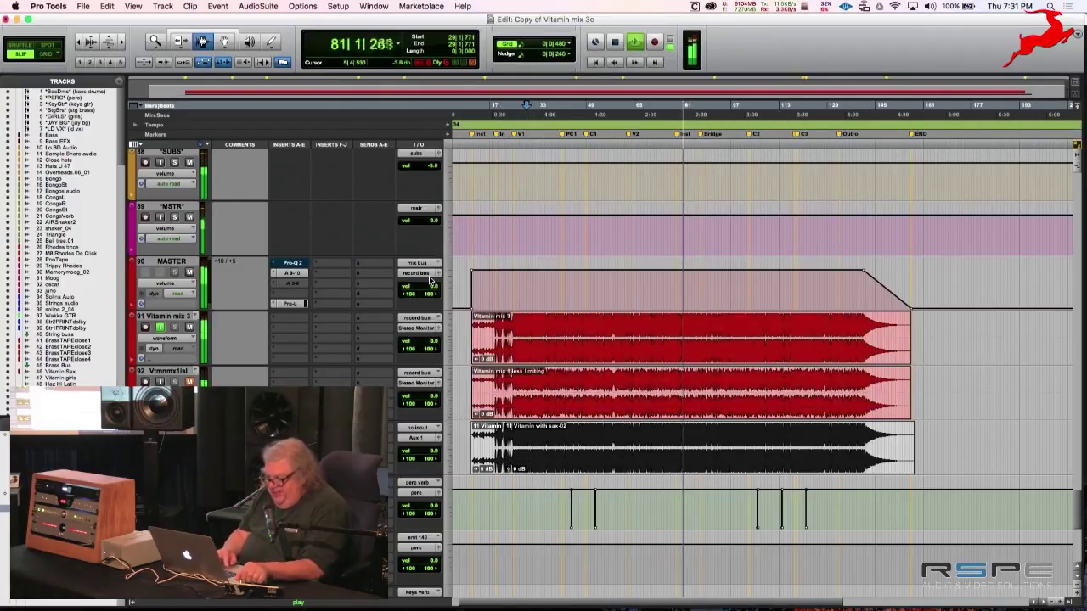
key(super+Tab)
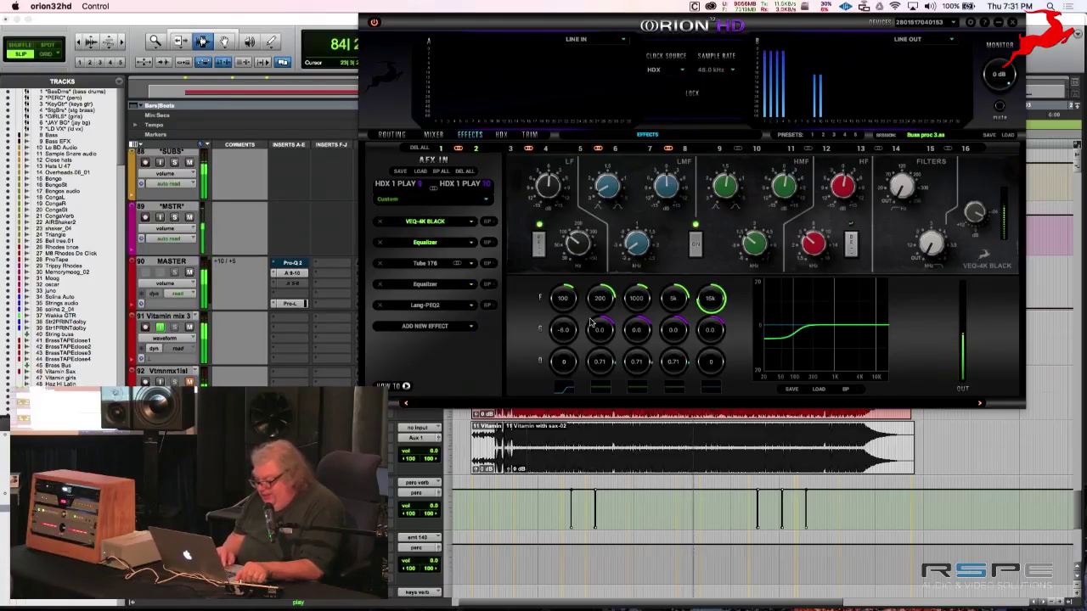
click(443, 268)
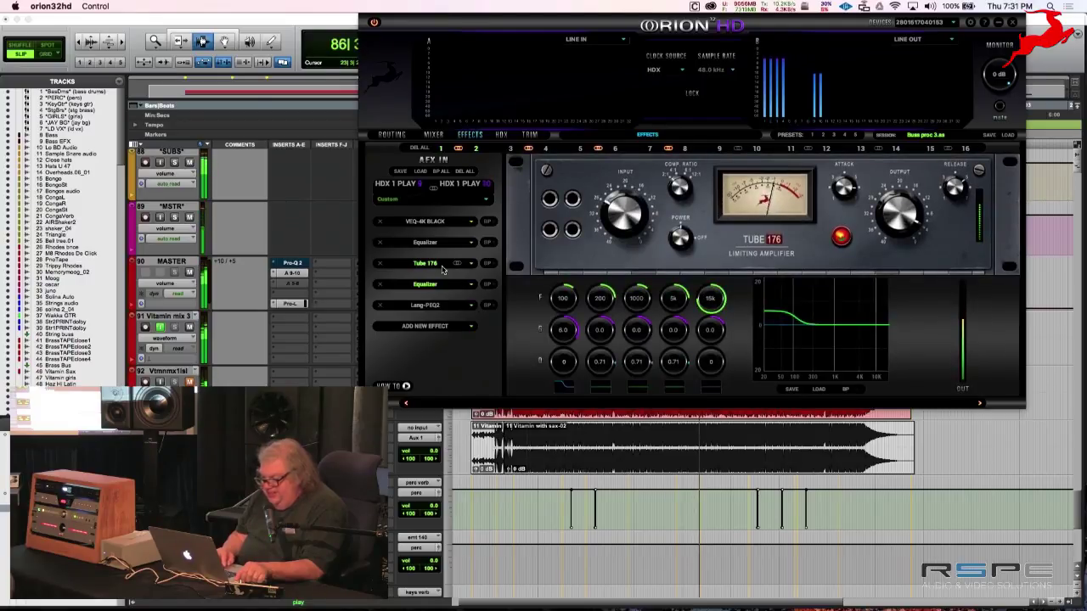
click(440, 286)
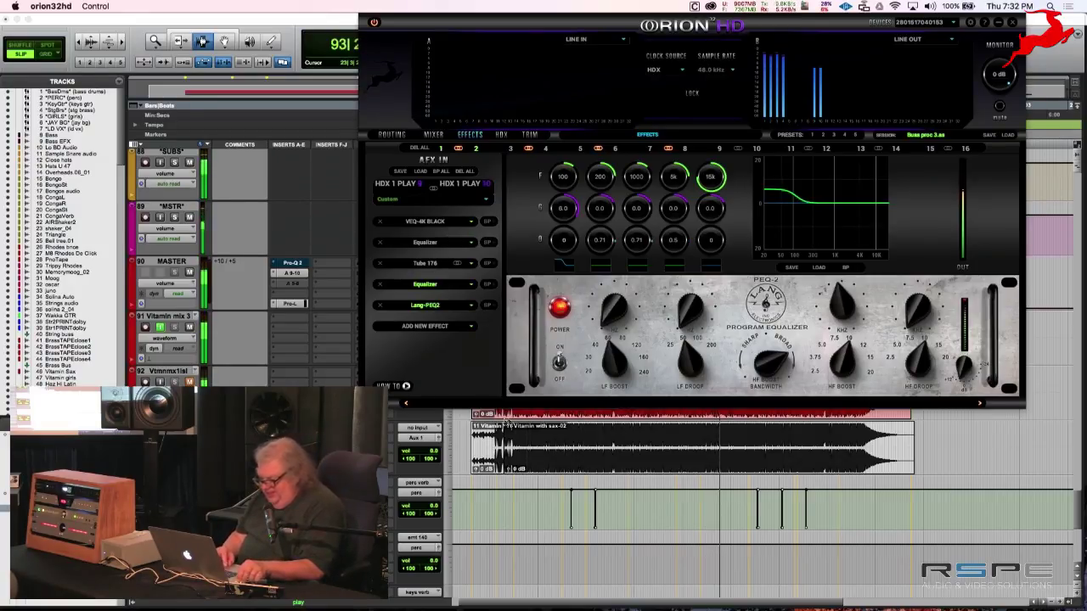
- Restart the mix from about bar 28 in Pro Tools and show the Tube 176 limiter in the Orion control panel
click(525, 443)
key(space)
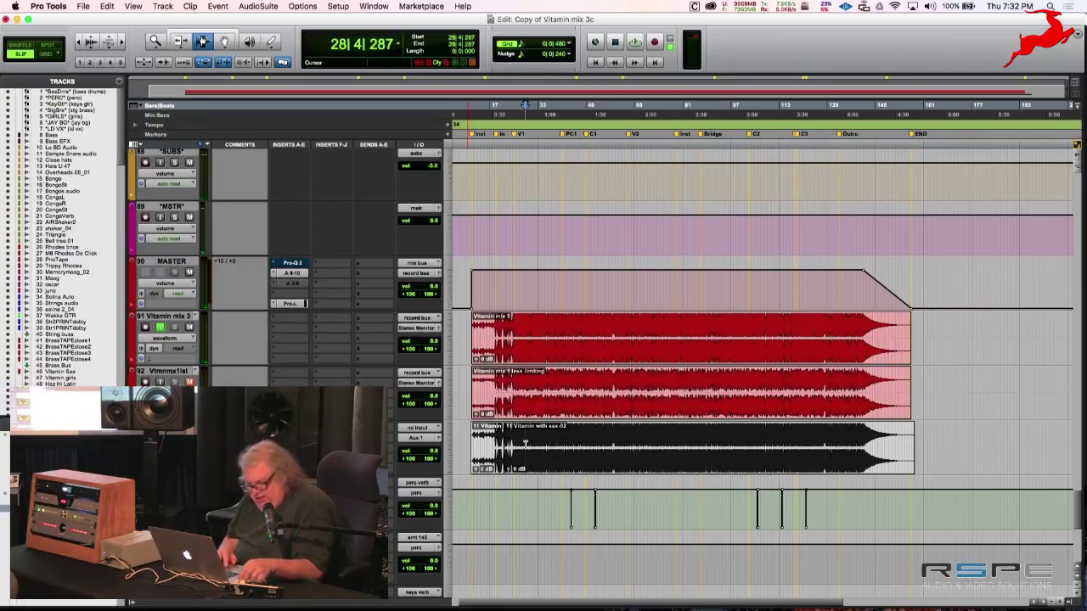
key(space)
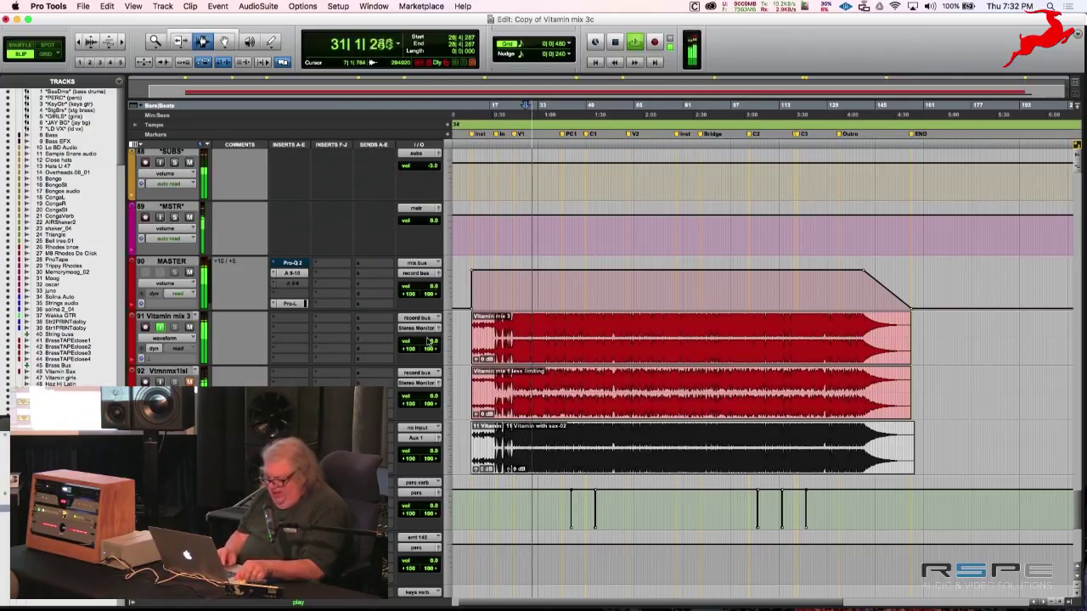
key(super+Tab)
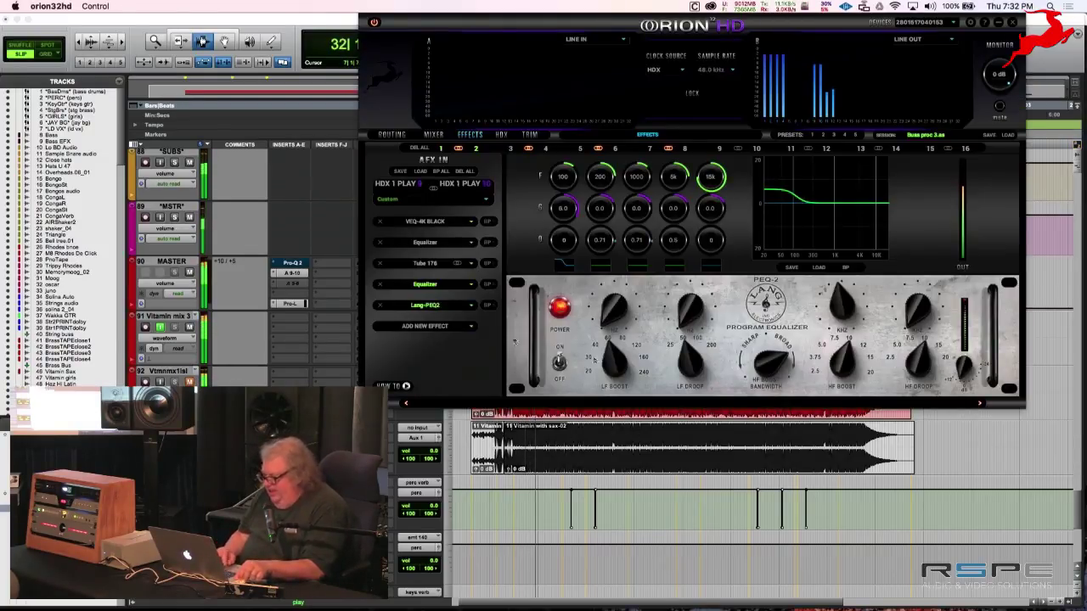
click(419, 265)
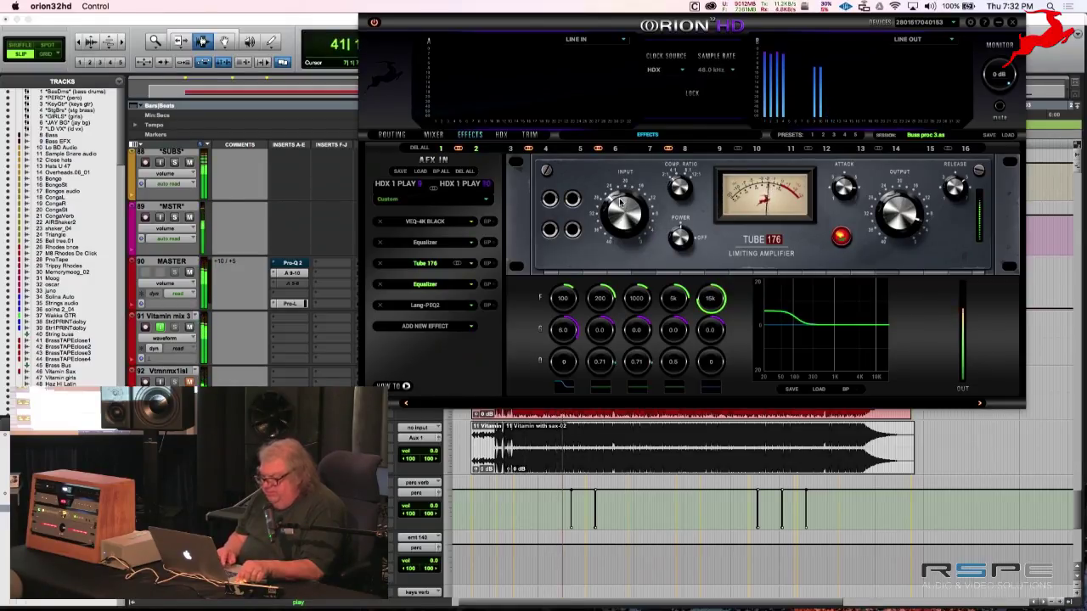
- Compare the Buss proc 3 chain against the unprocessed mix by twice bypassing and re-enabling all of its effects
click(442, 172)
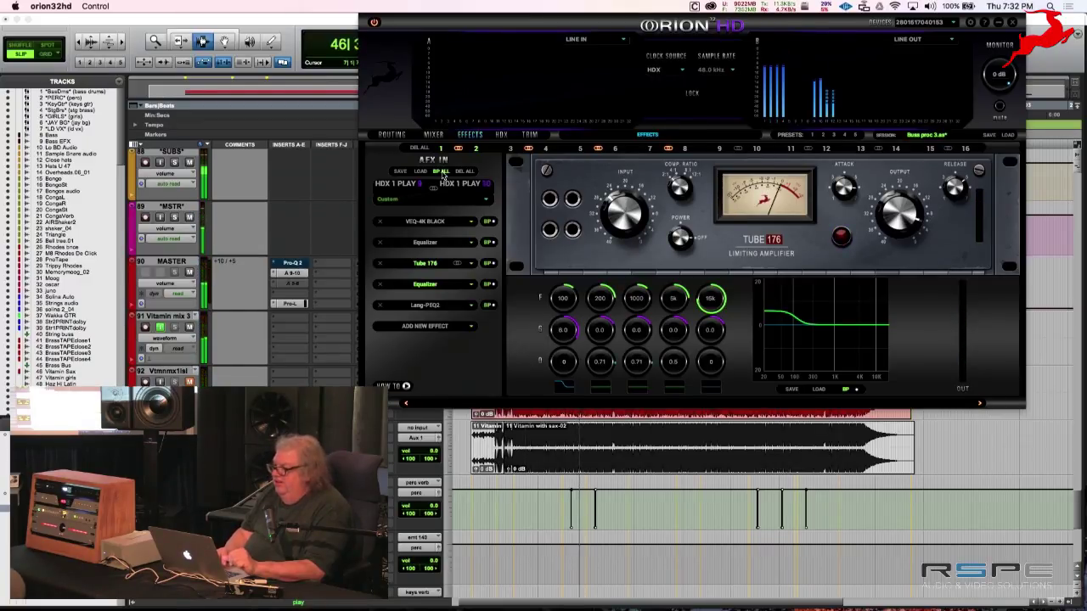
click(441, 172)
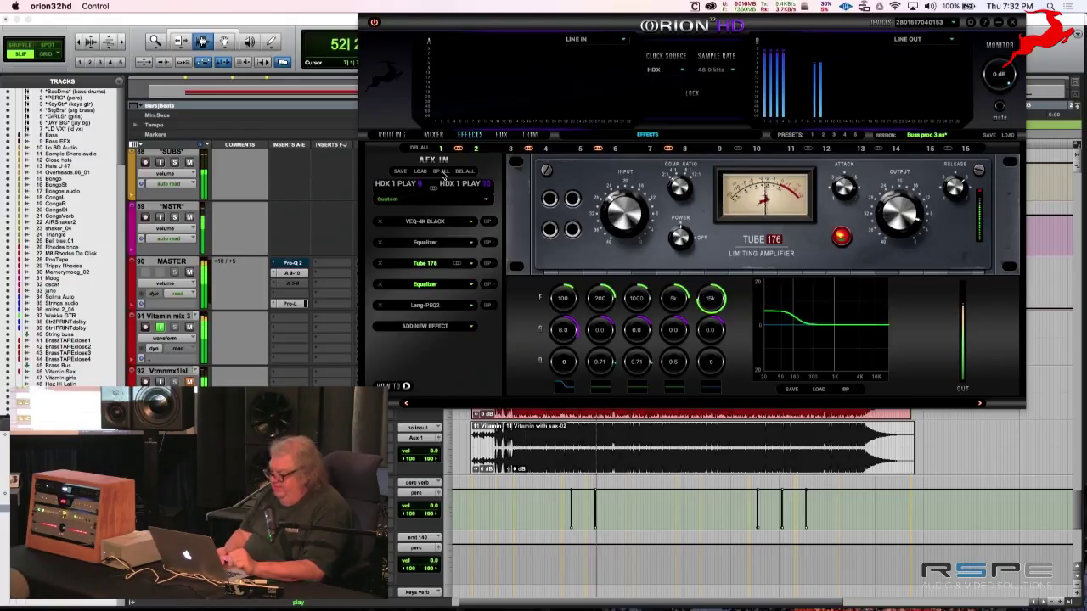
click(441, 171)
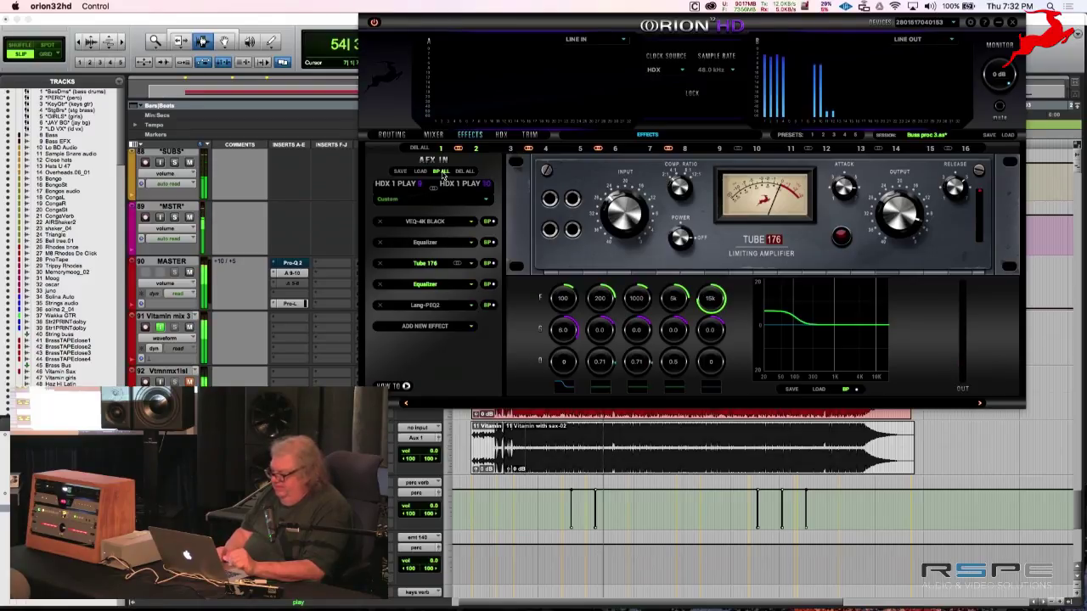
click(440, 171)
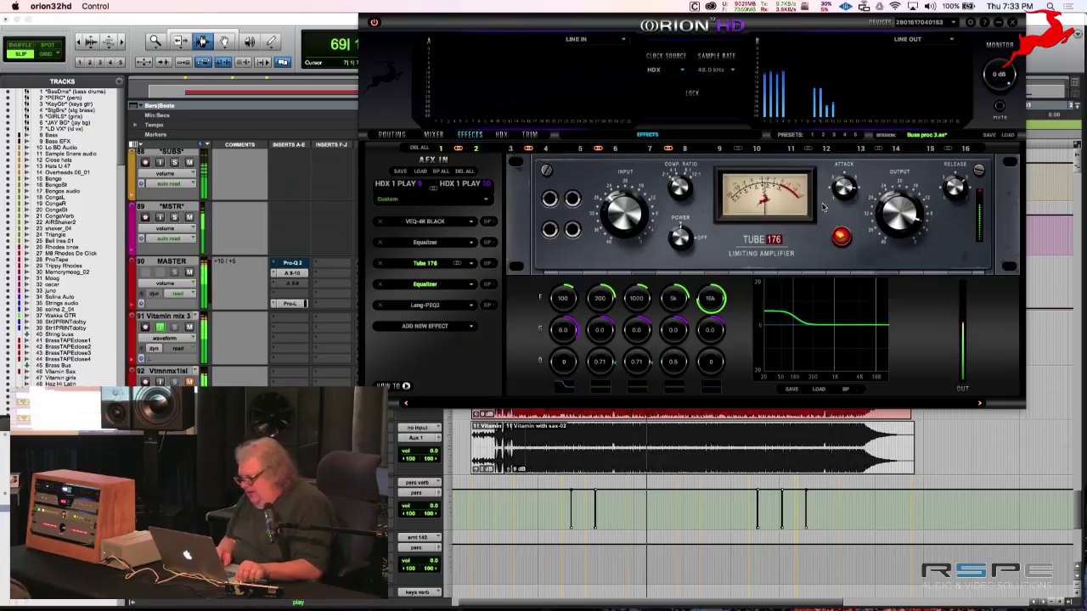
- Load the session Lead vocal 1.as from the Vitamin mix 3c 48k folder with the Afx3 component selected, and show its channel 3-4 chain
click(1008, 136)
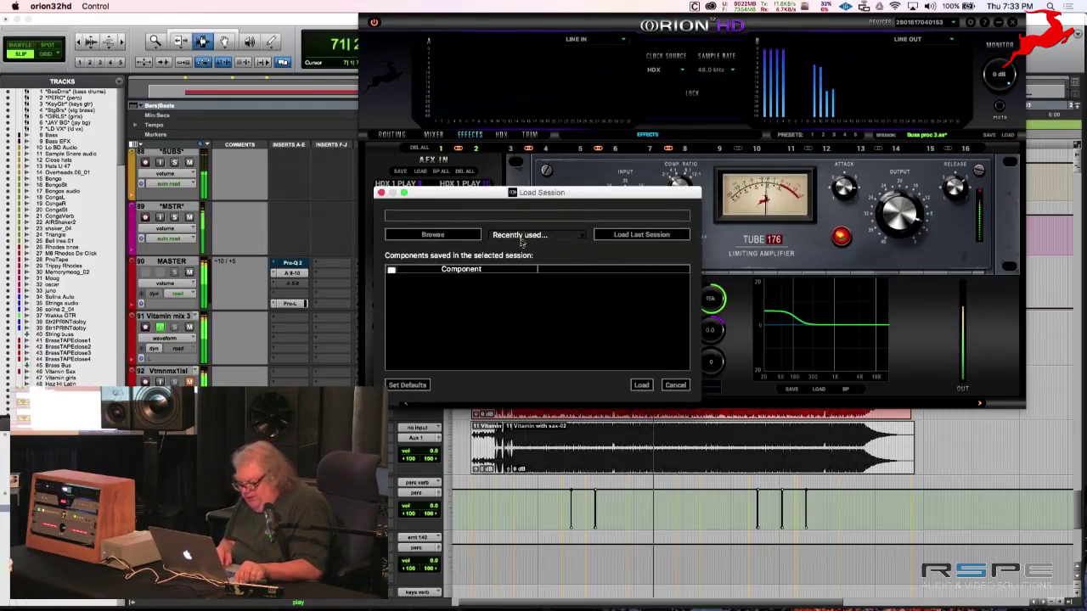
click(641, 385)
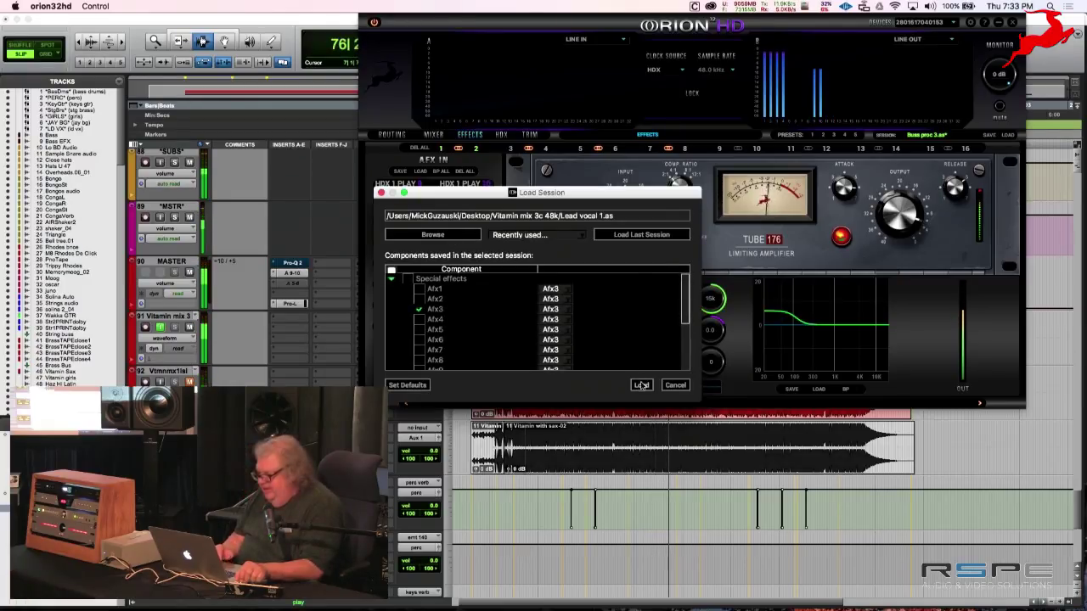
click(546, 149)
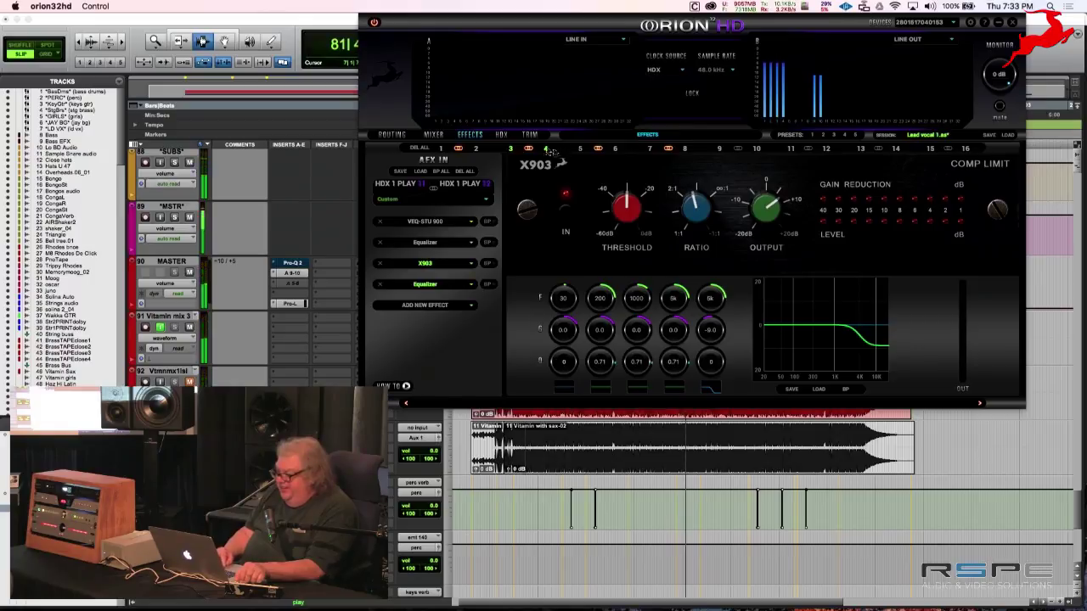
click(528, 150)
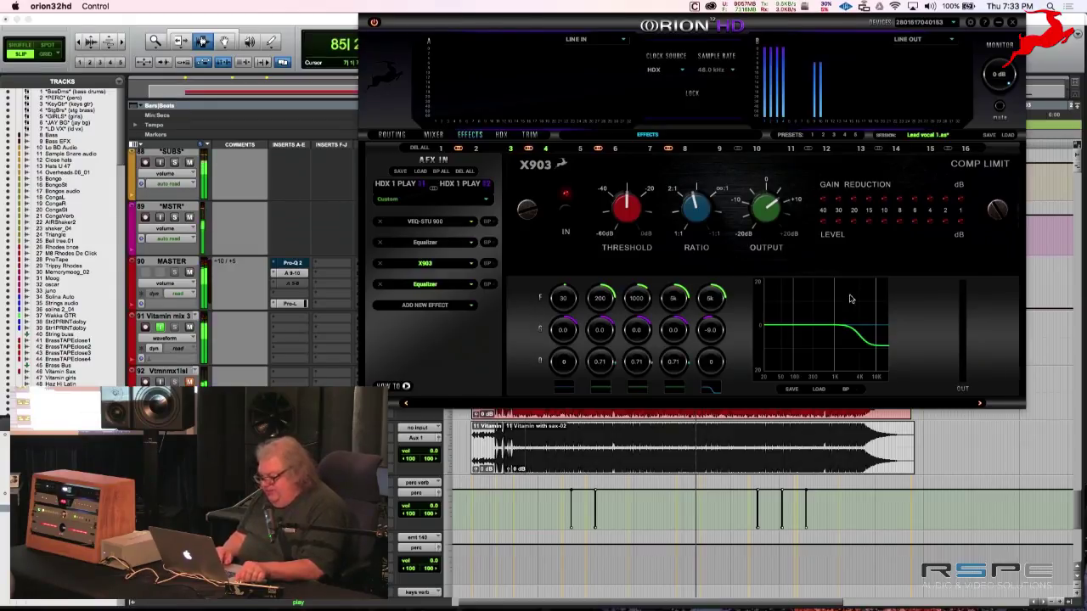
- Examine the VEQ-STU 900, Equalizer and X903 settings of the lead vocal chain, replaying the mix from about bar 26 in Pro Tools
click(425, 221)
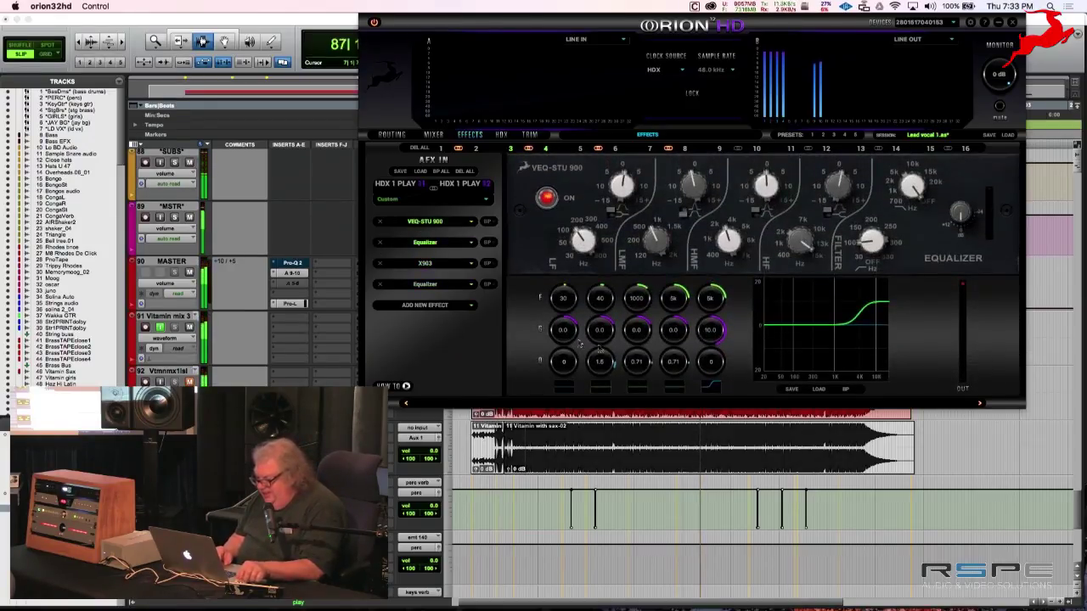
click(513, 458)
click(519, 105)
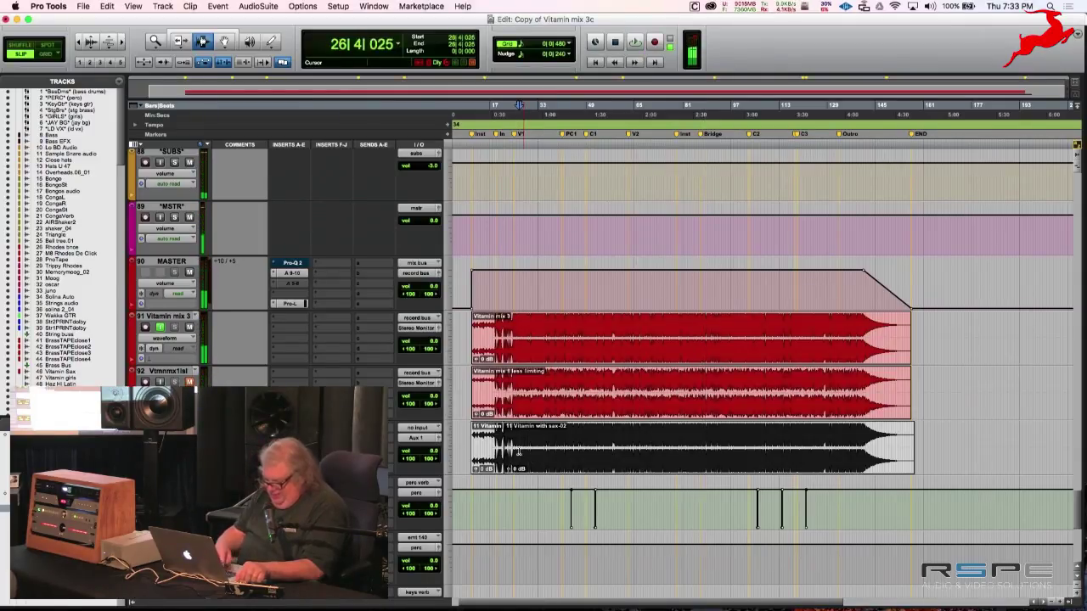
key(super+Tab)
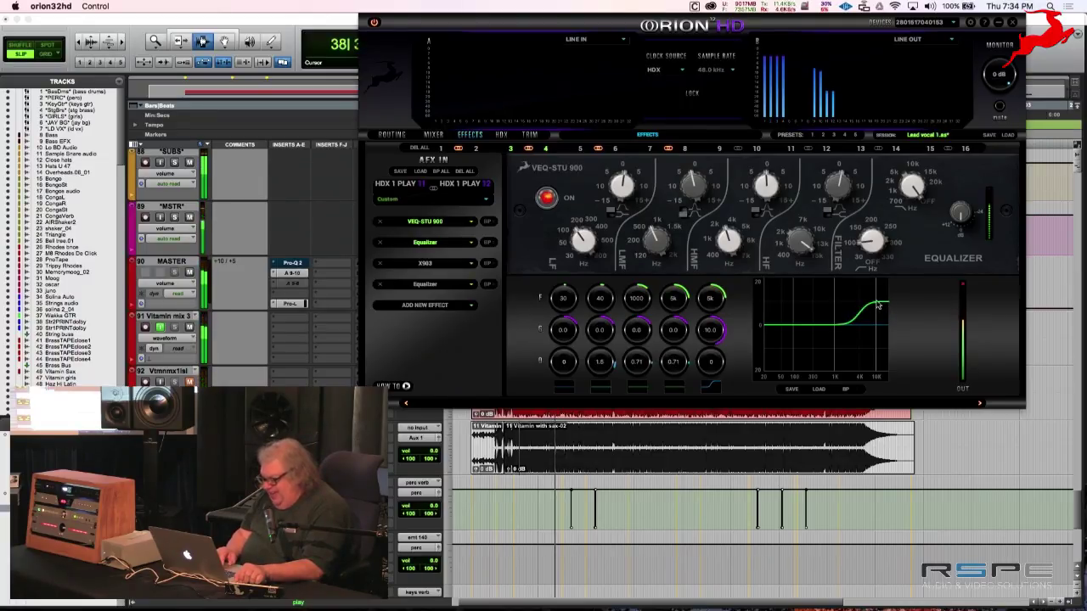
click(432, 264)
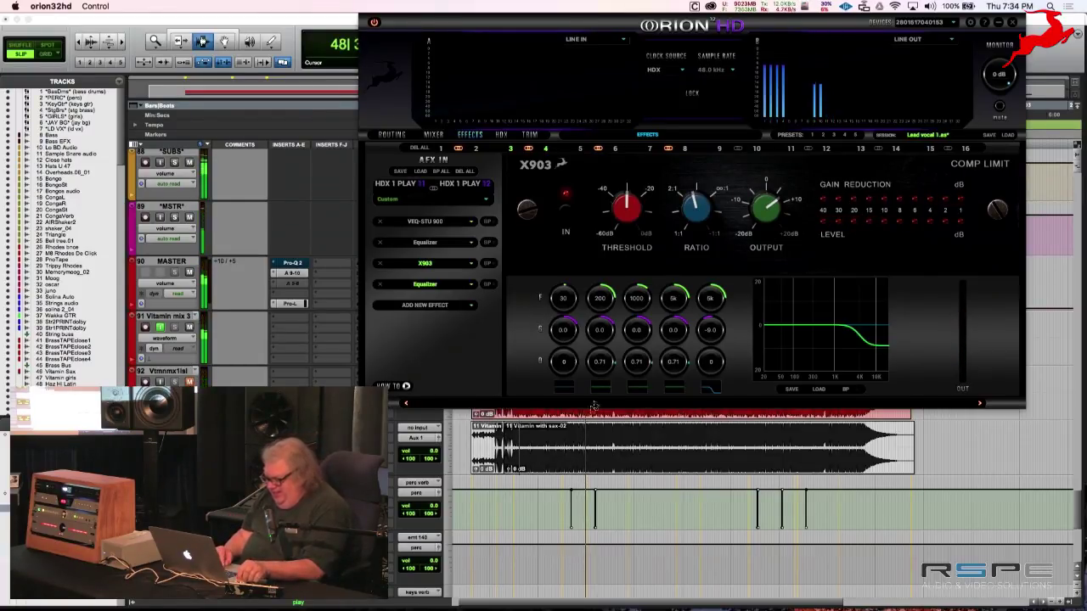
- Watch the X903 compressor's meters in the Orion control panel while replaying the Pro Tools mix from about bar 38 and from about bar 23
click(549, 439)
key(space)
key(space)
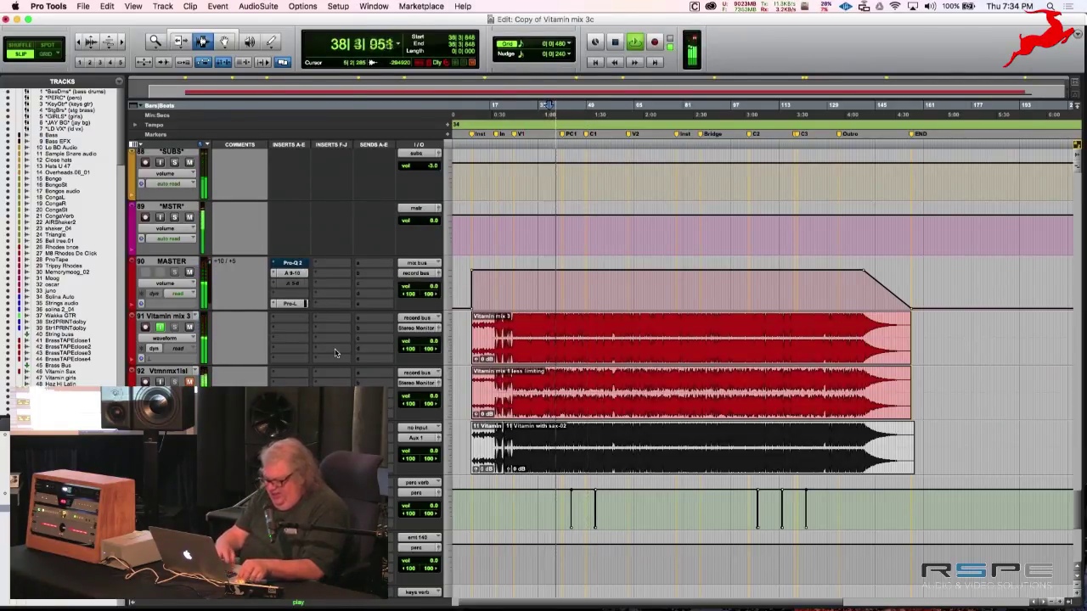
key(super+Tab)
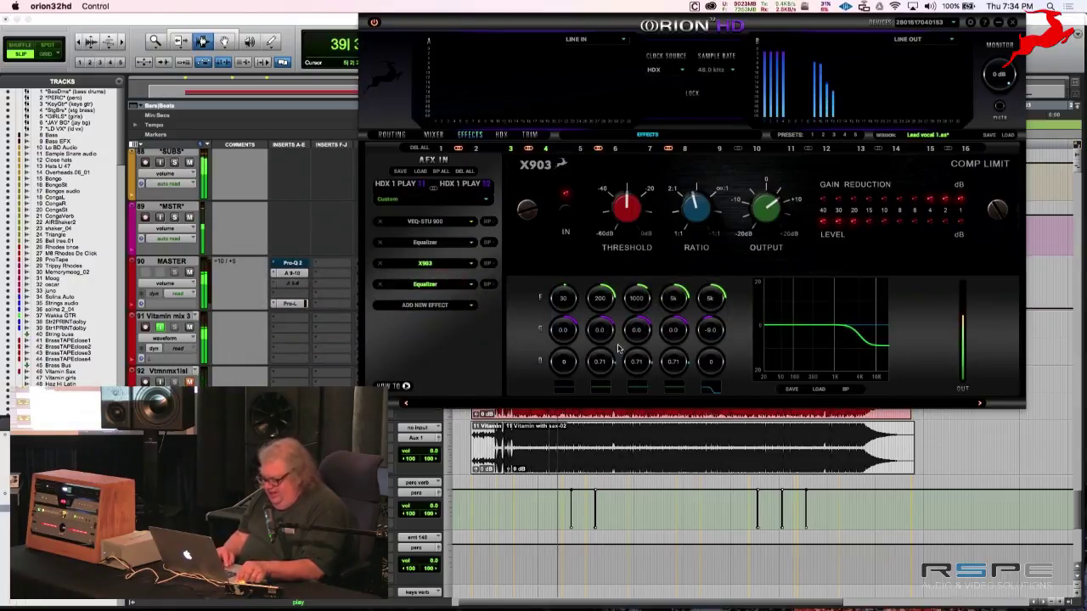
key(super+Tab)
click(509, 431)
key(space)
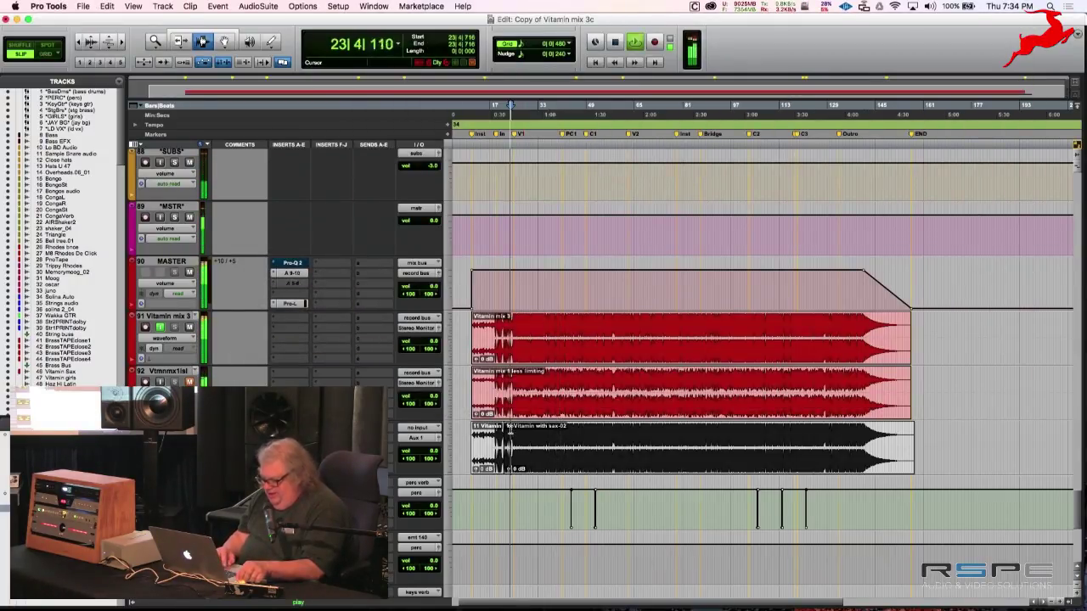
key(super+Tab)
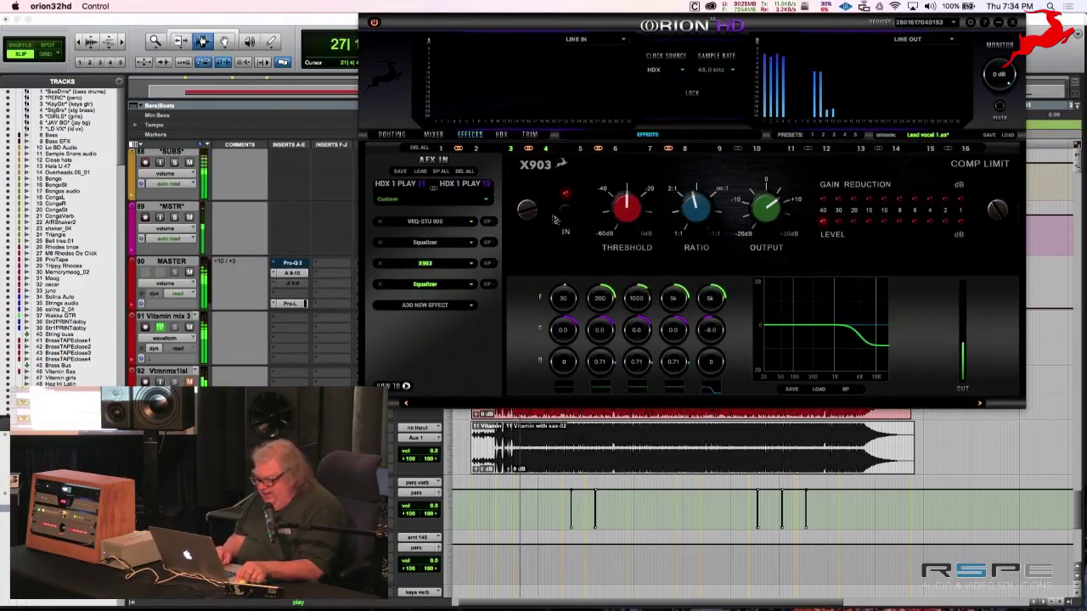
- Compare the lead vocal chain against the unprocessed signal by twice bypassing and re-enabling all of its effects
click(442, 172)
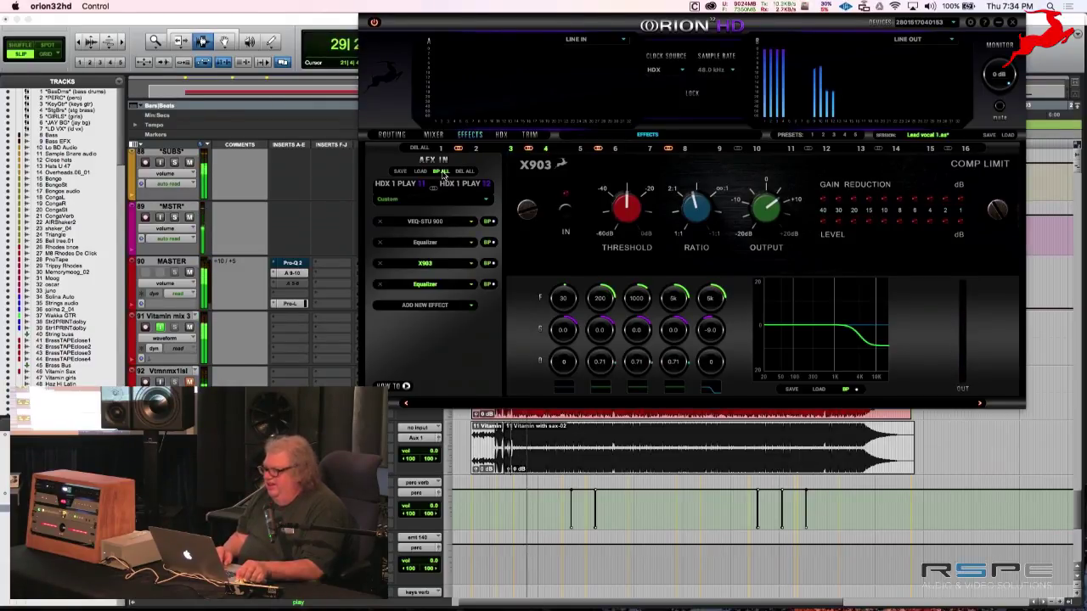
click(441, 171)
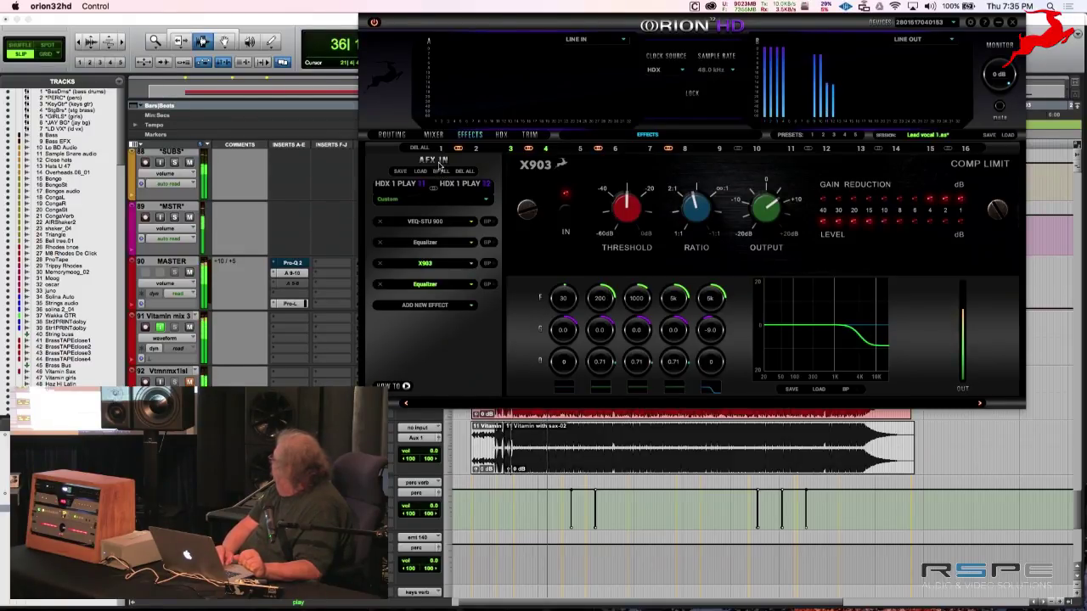
click(439, 172)
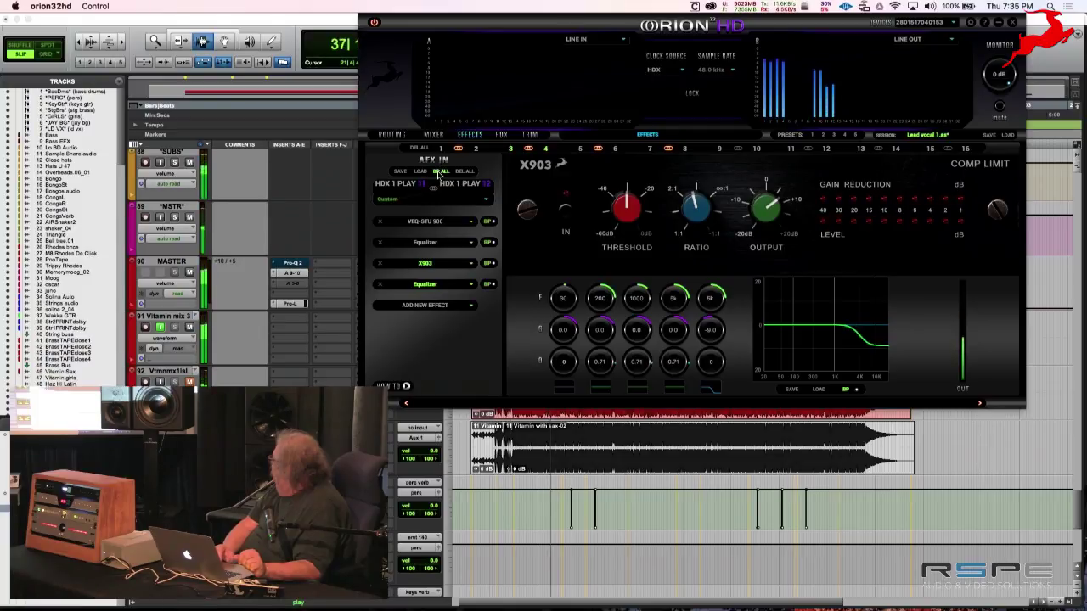
click(439, 171)
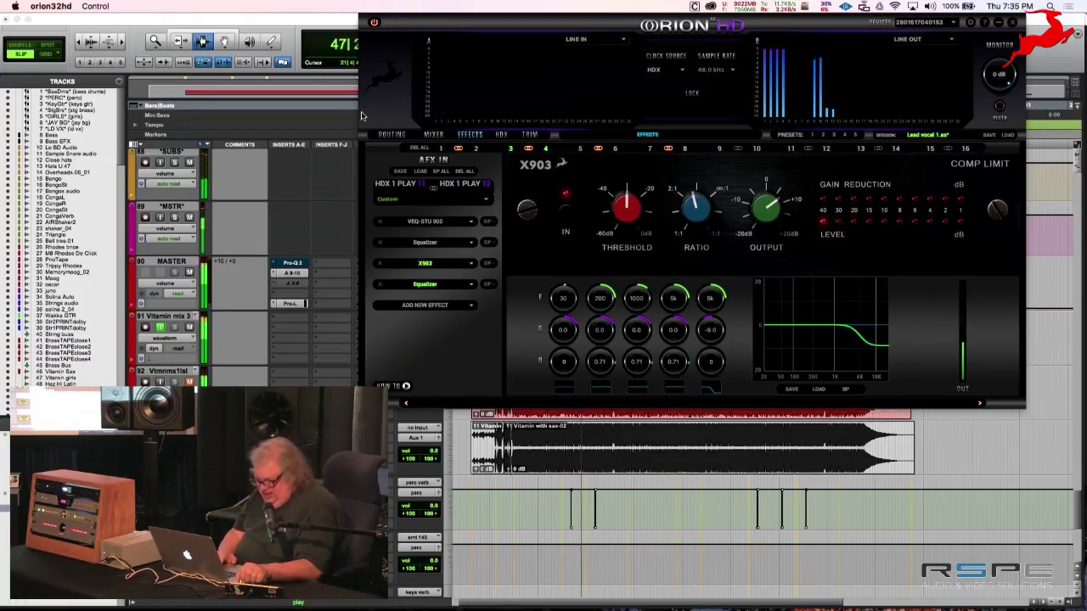
- Stop playback in Pro Tools and go up the track list to the Bass EFX and drum tracks
click(239, 21)
key(space)
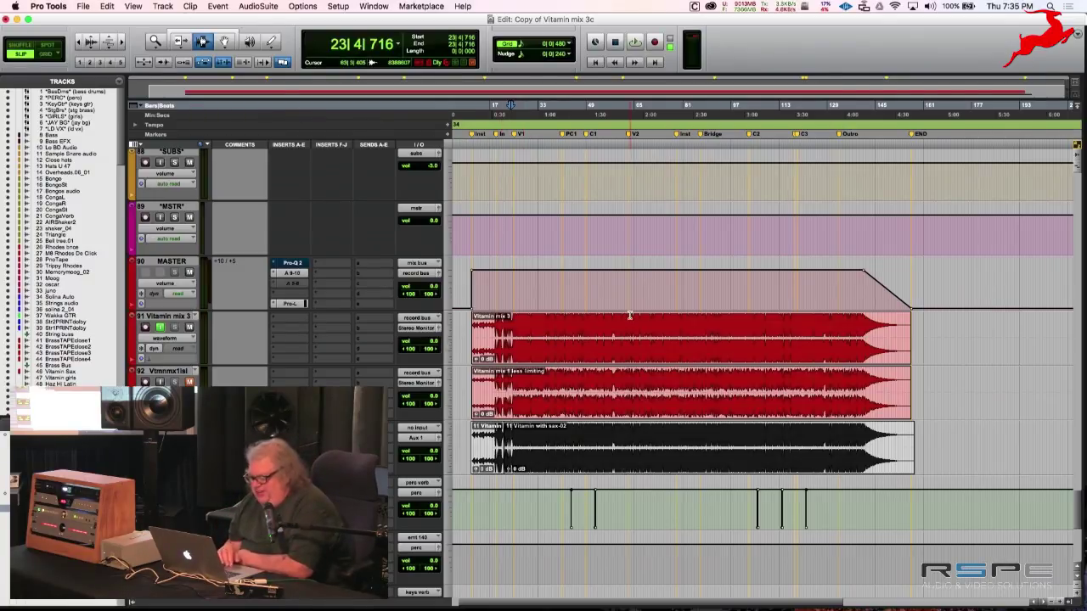
scroll(629, 315, down, 5)
scroll(629, 315, up, 20)
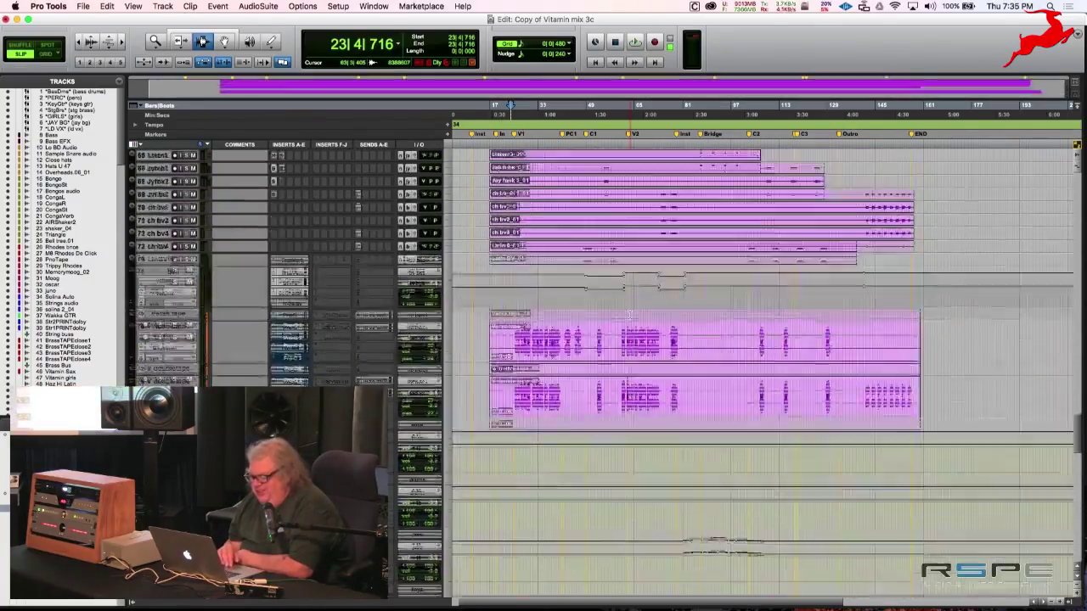
scroll(629, 315, up, 6)
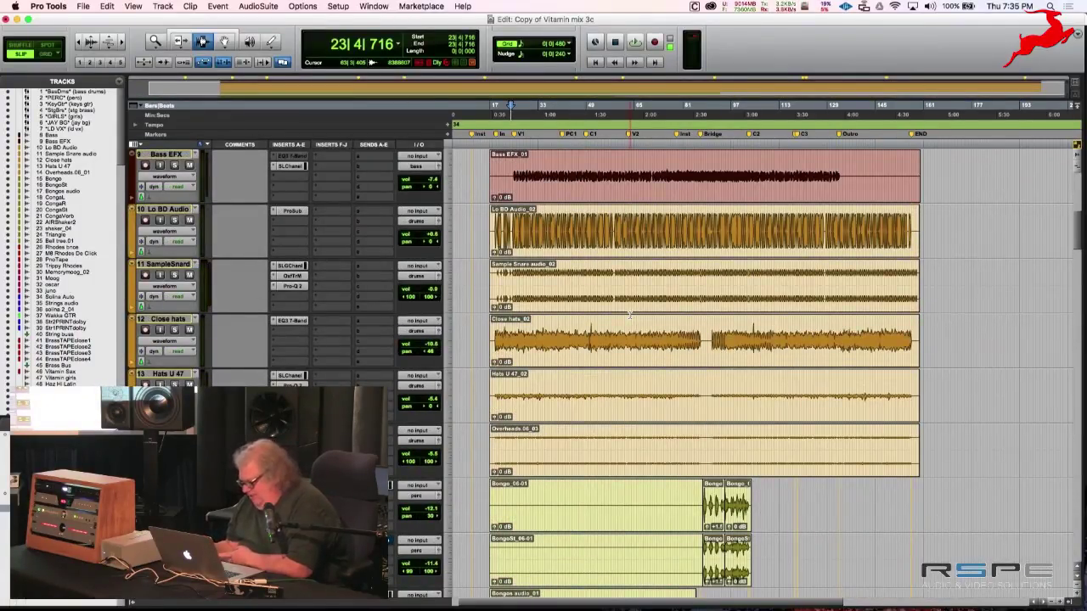
- Locate the Bass and drum tracks in the session and play the mix from about bar 28
scroll(679, 340, right, 5)
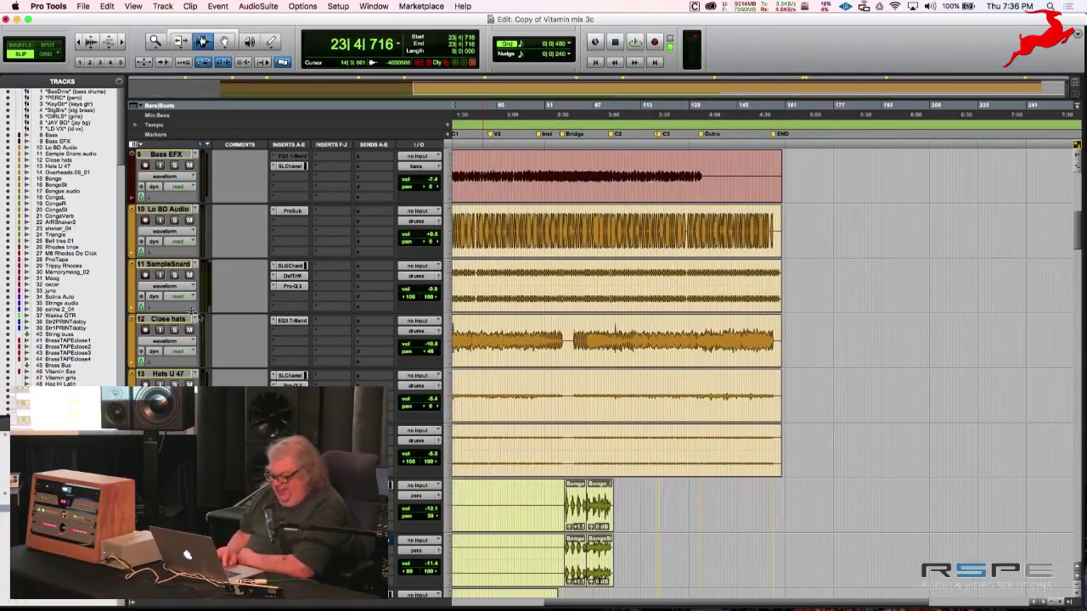
scroll(421, 325, left, 3)
scroll(477, 345, down, 3)
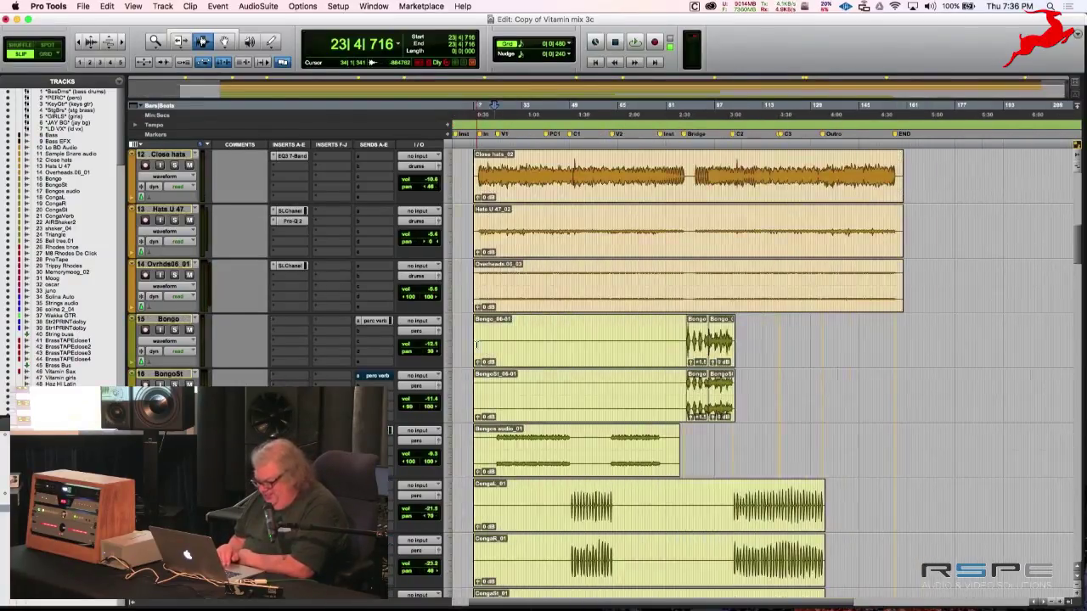
scroll(477, 345, up, 4)
scroll(477, 345, left, 3)
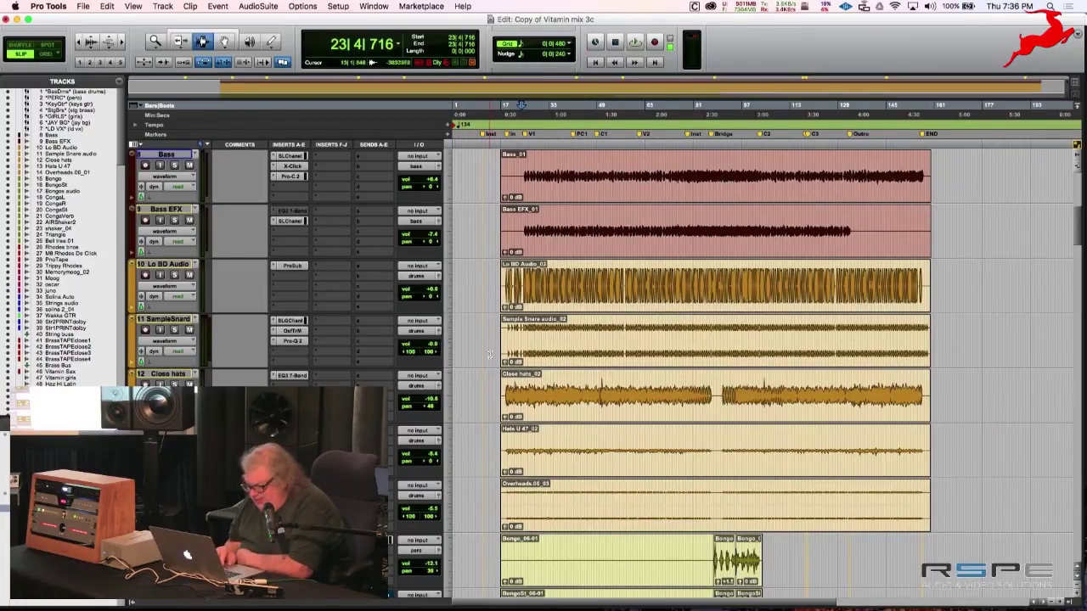
click(533, 356)
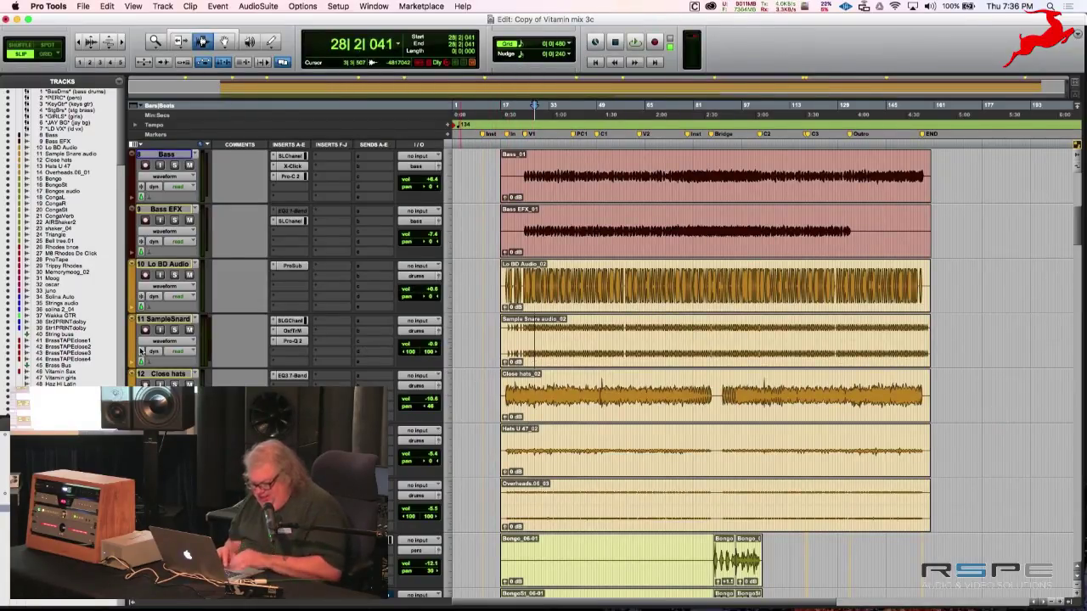
key(space)
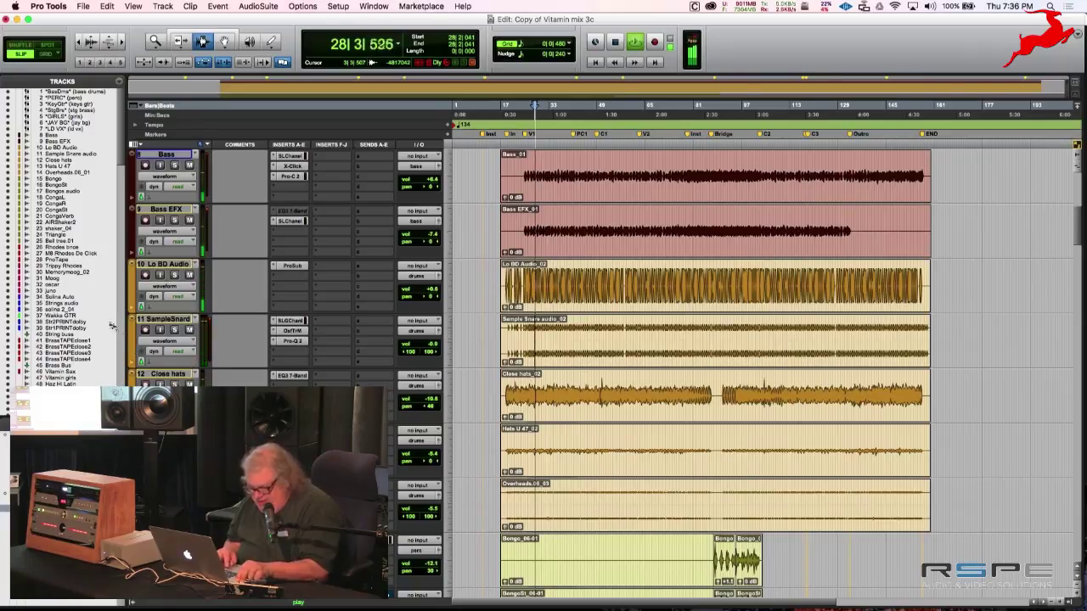
- Route the SampleSnare track through insert A 13-14 and audition the track soloed, restarting playback from about bar 34
click(174, 330)
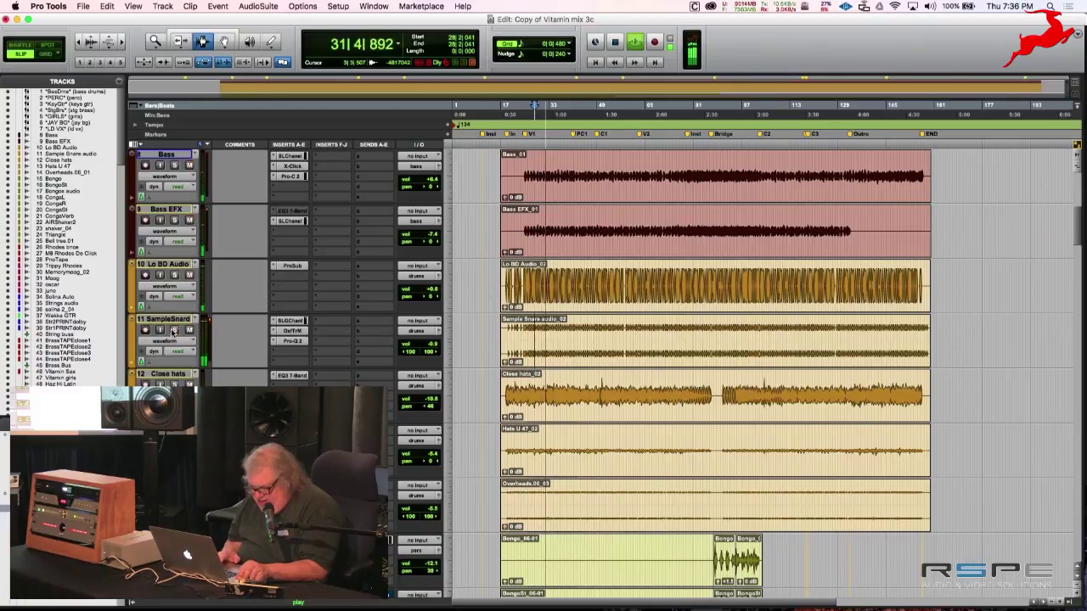
key(space)
key(space)
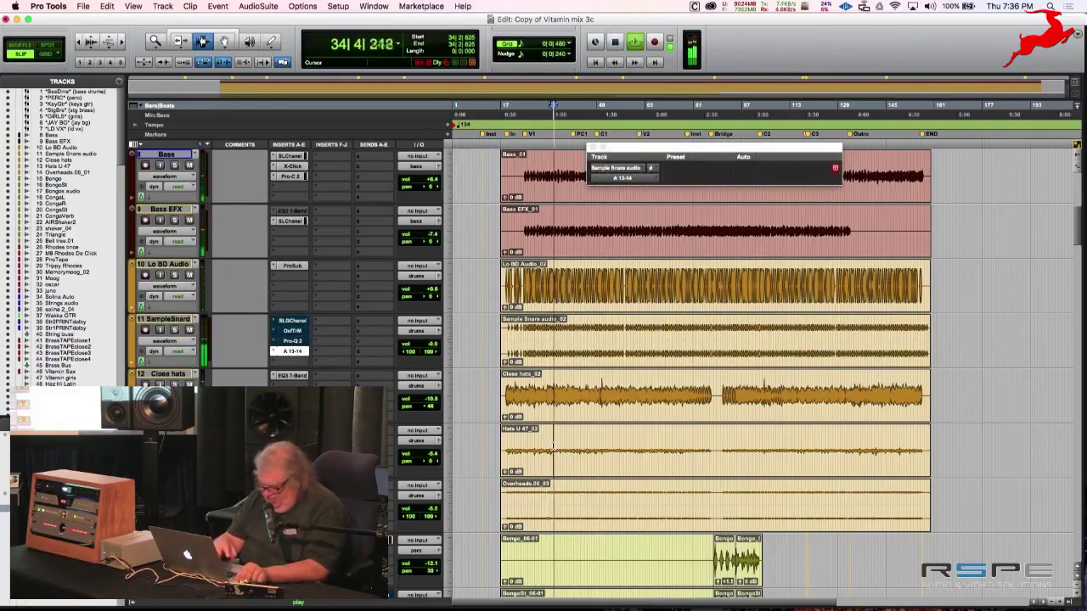
key(super+Tab)
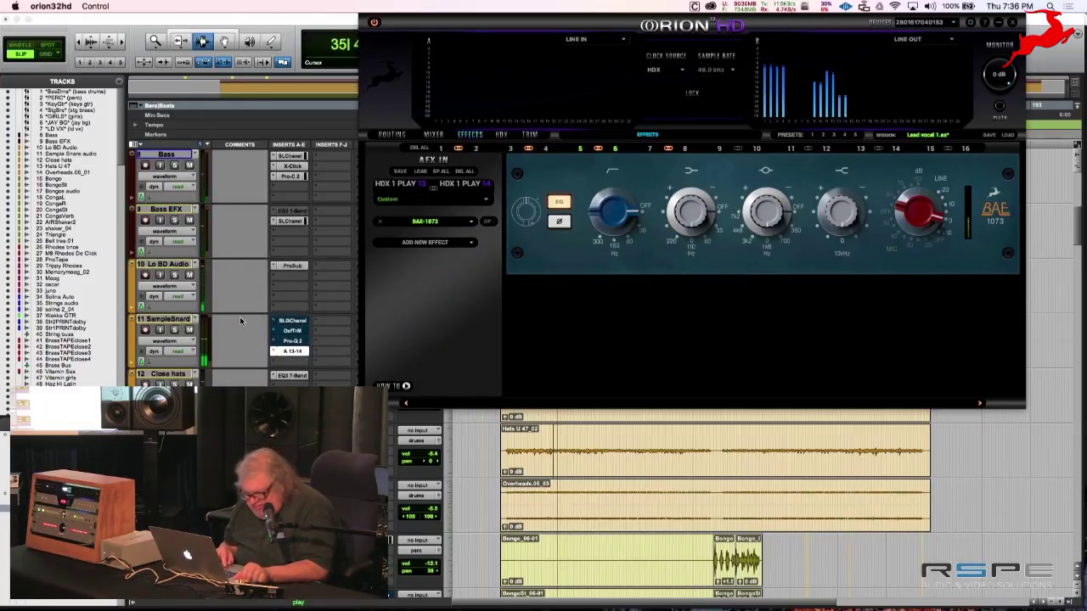
click(174, 331)
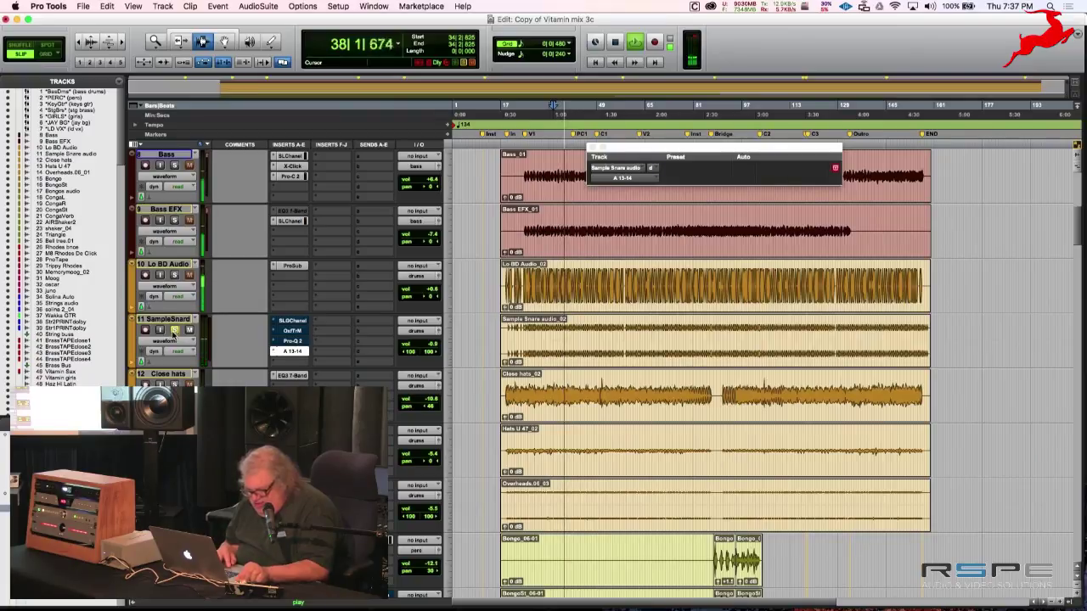
- In the Orion control panel, compare the soloed snare with the BAE-1073 bypassed and active
key(super+Tab)
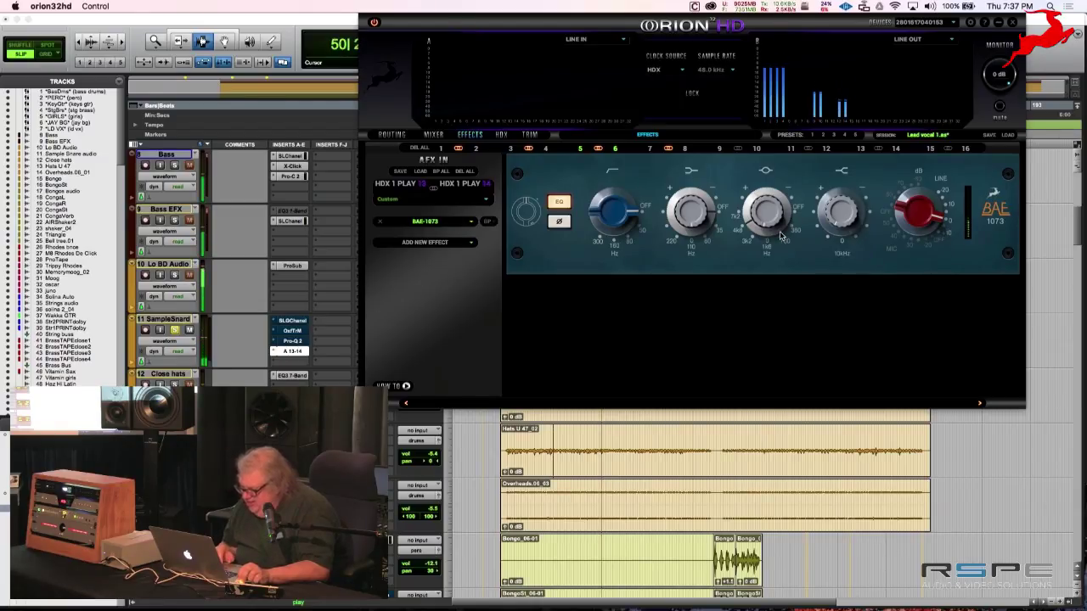
click(556, 204)
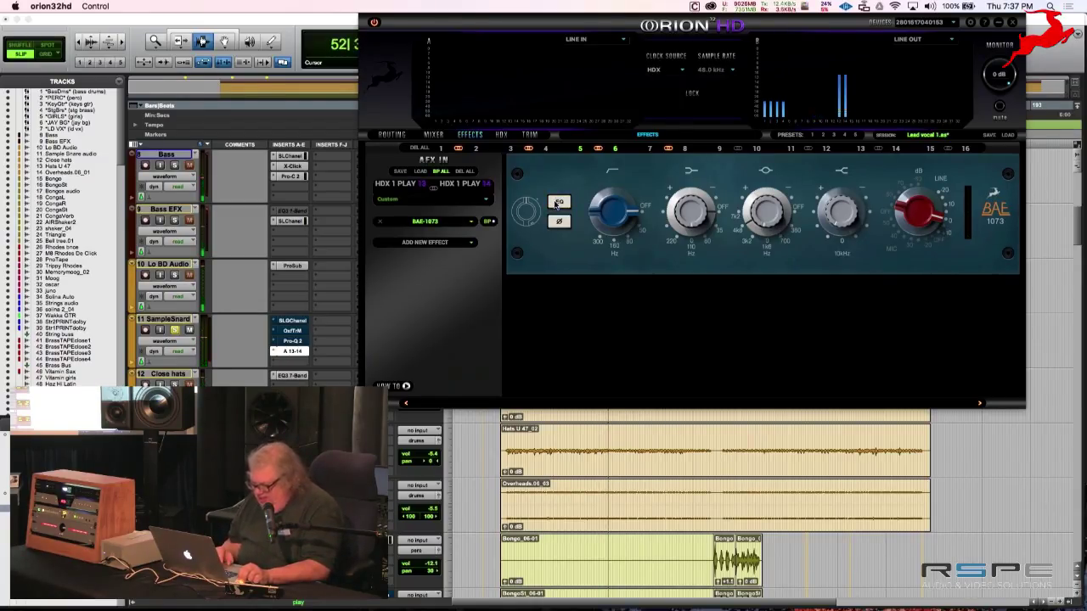
click(556, 204)
- Add an FET-A76 vintage compressor after the BAE-1073 in the snare's effect chain
click(472, 244)
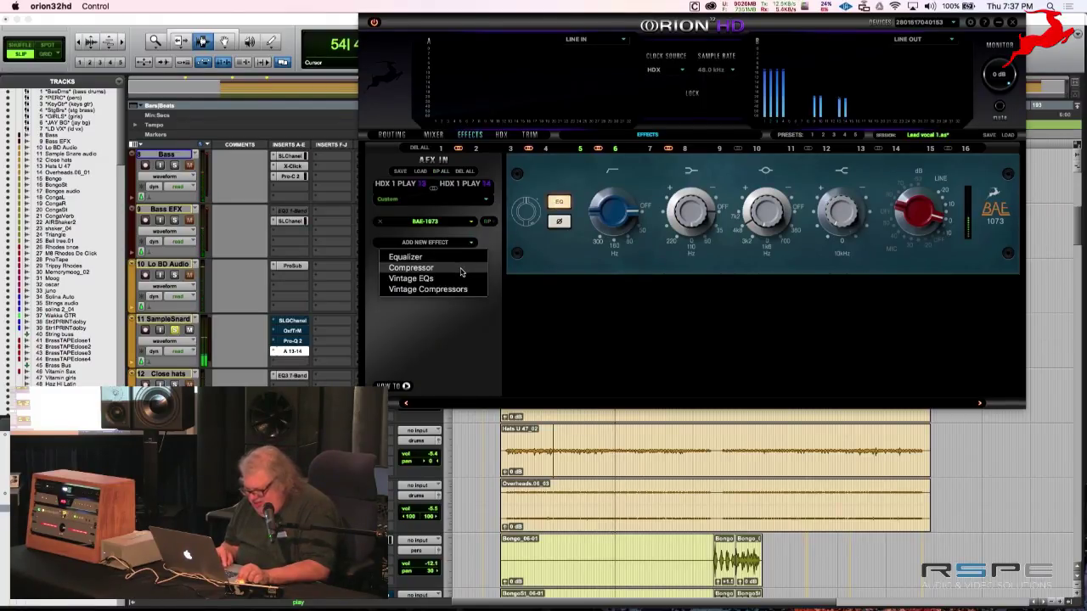
mouse_move(452, 292)
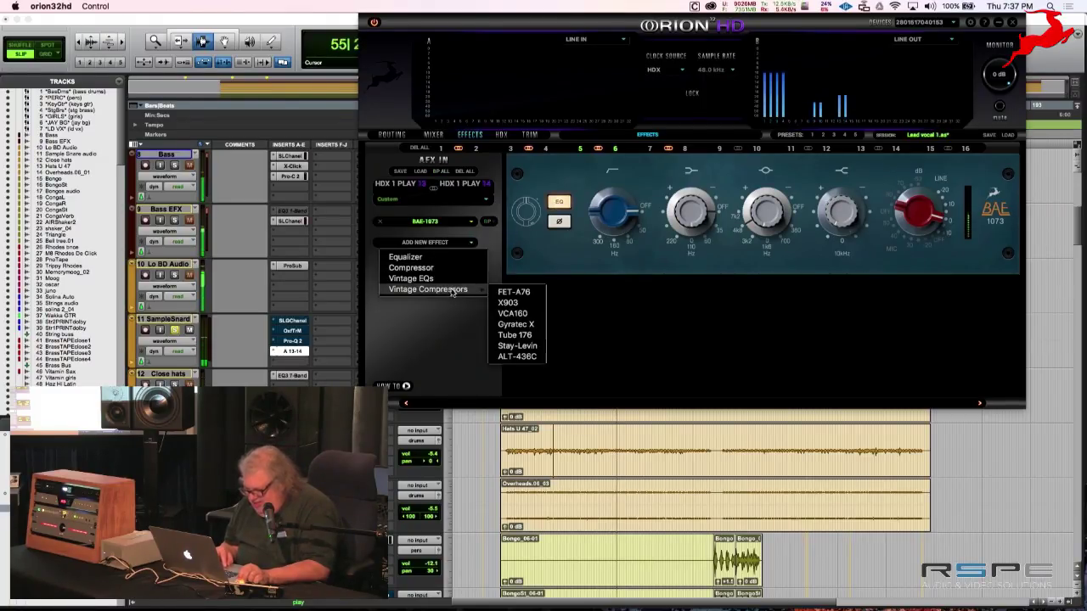
click(510, 292)
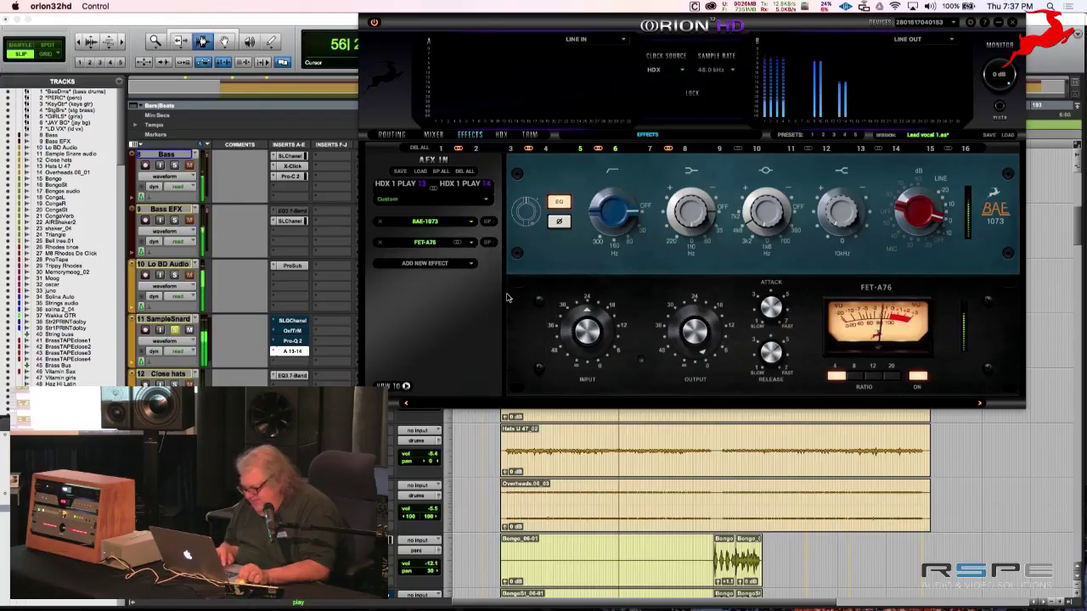
- Audition the FET-A76's ratios of 8, 4 and 20 on the snare and settle on 12
click(854, 377)
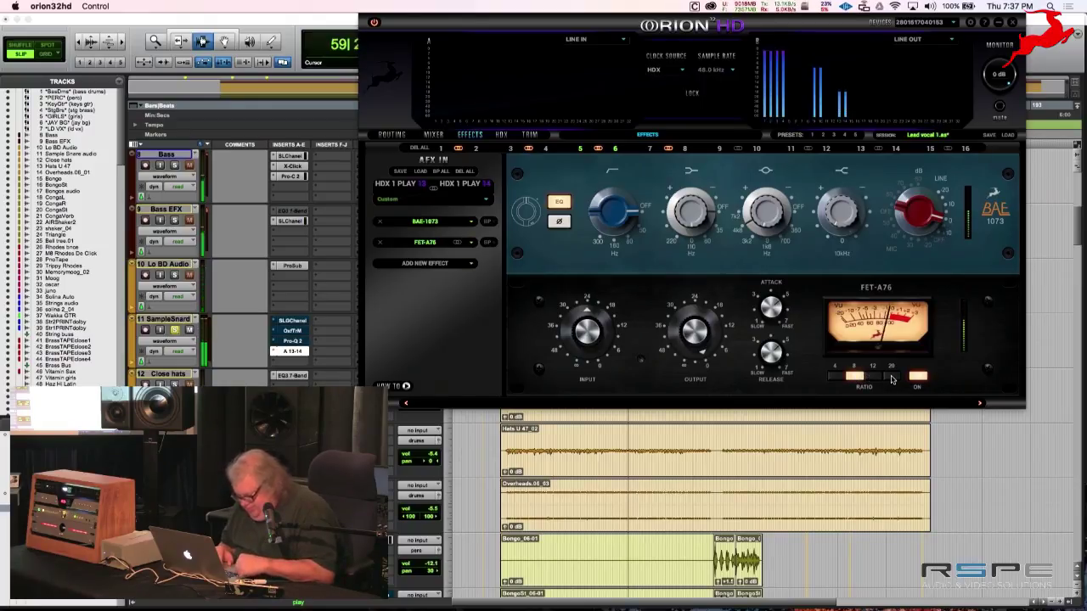
click(892, 376)
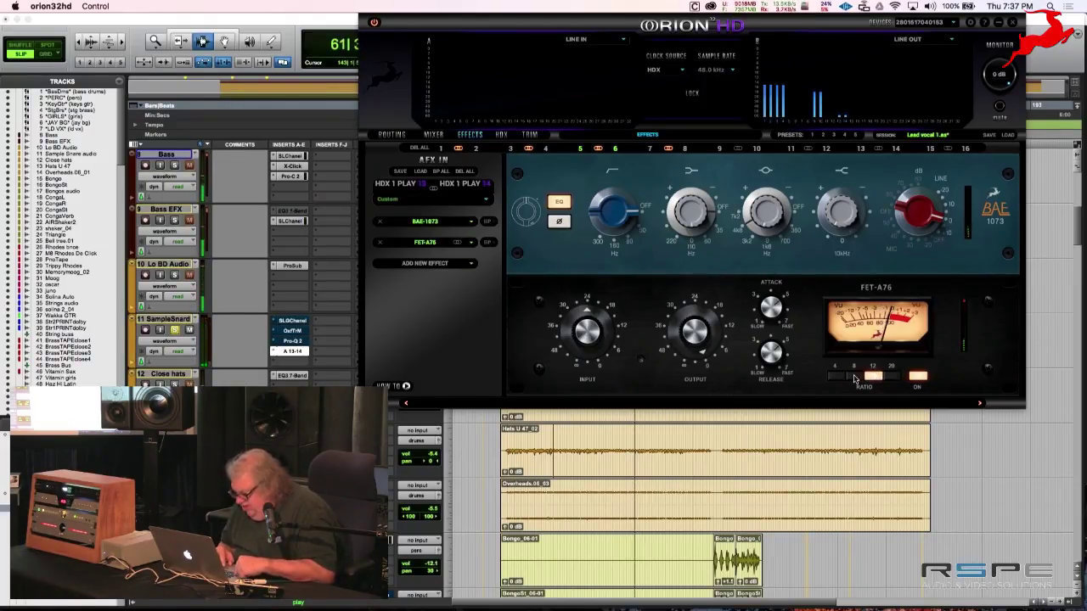
click(837, 376)
click(892, 376)
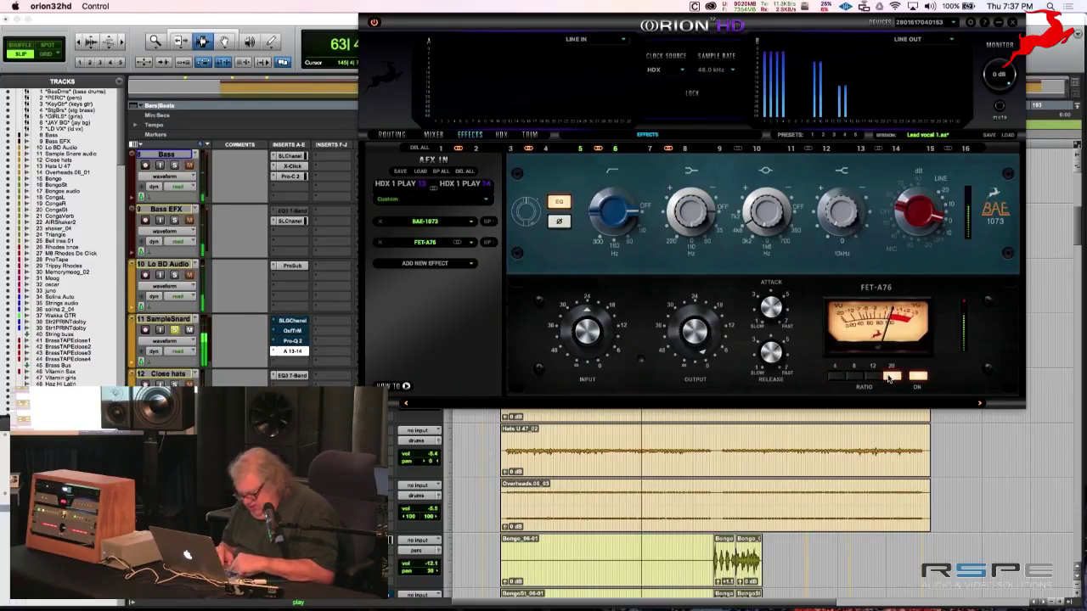
click(875, 377)
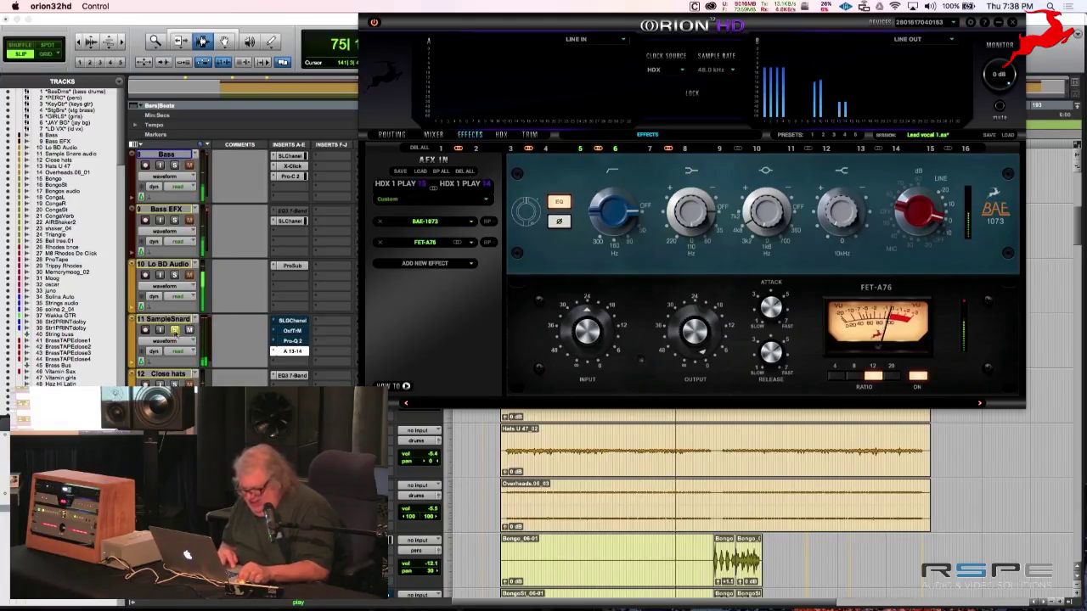
- Return the snare to the full mix in Pro Tools and adjust the BAE-1073's high-pass filter in the Orion panel
click(263, 297)
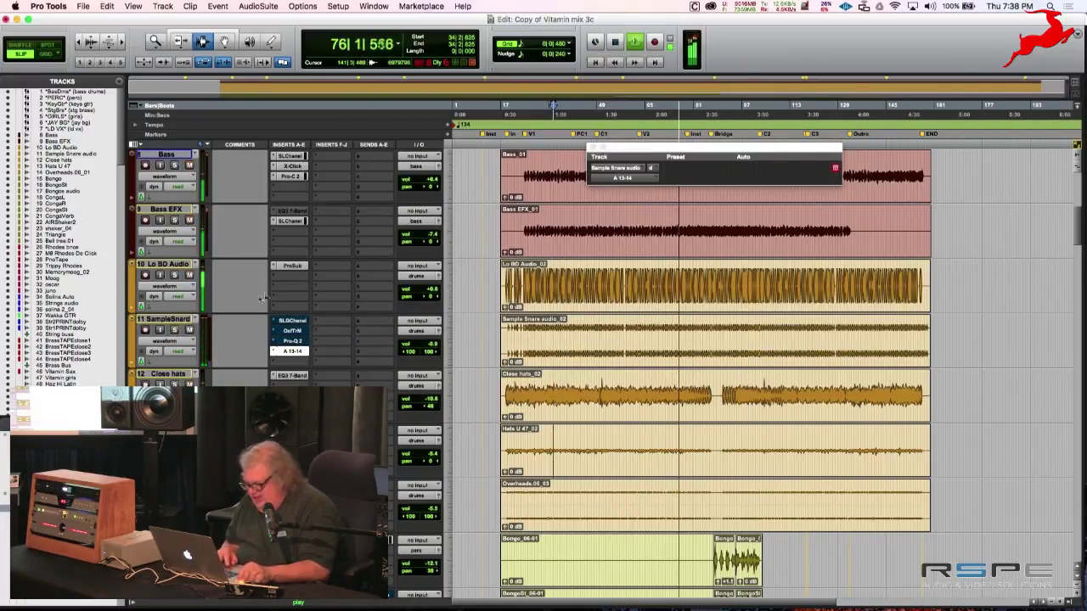
click(293, 351)
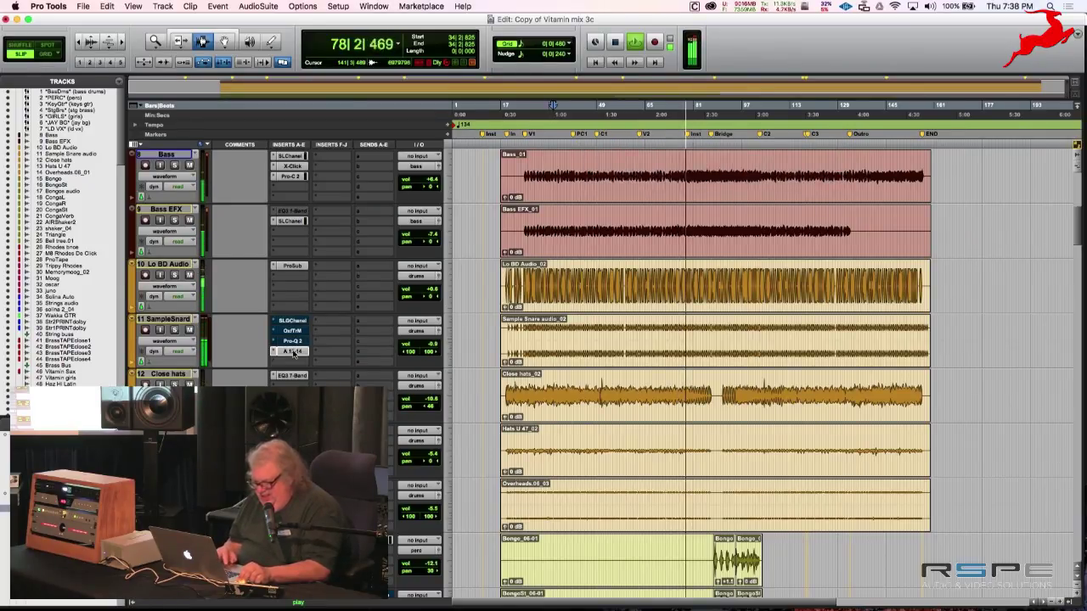
click(293, 352)
key(super+Tab)
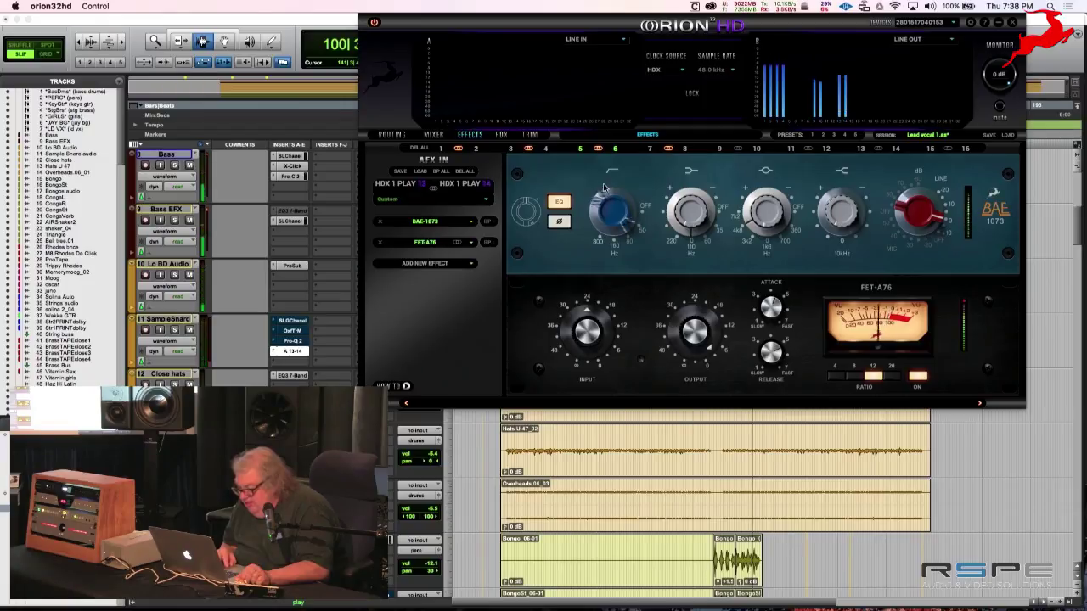
drag(618, 212, 606, 187)
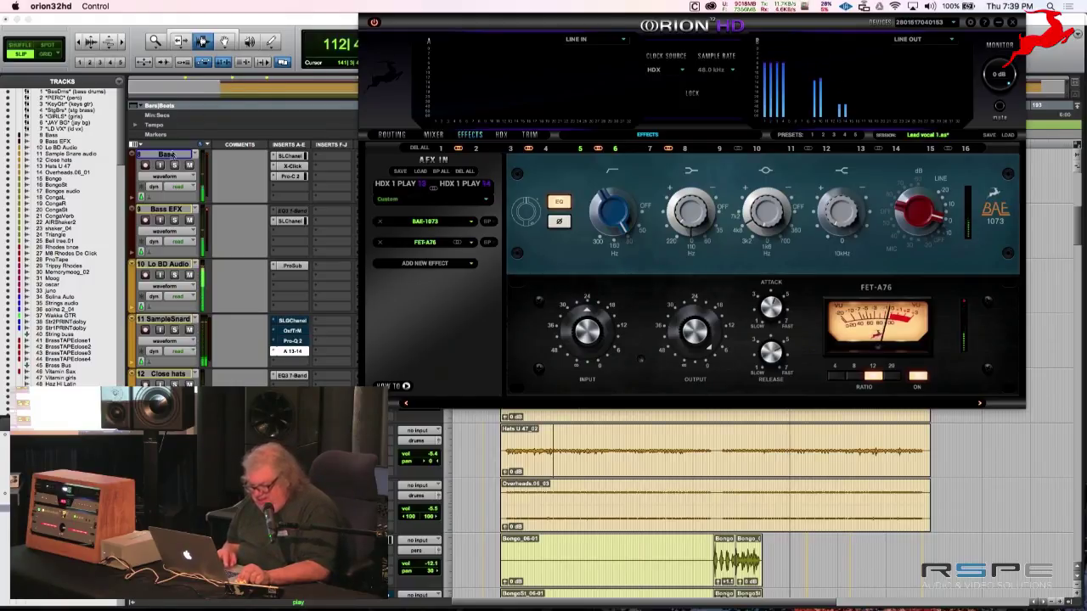
- Stop the Pro Tools playback and examine the lead vocal chain's VEQ-STU 900, Equalizer and X903 in the Orion panel
click(175, 275)
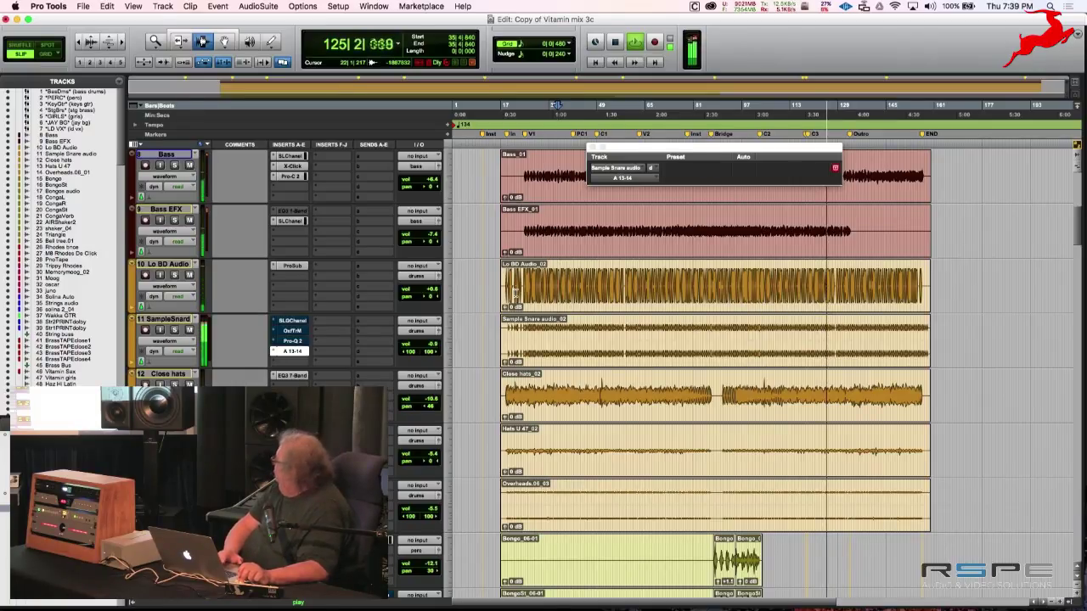
key(space)
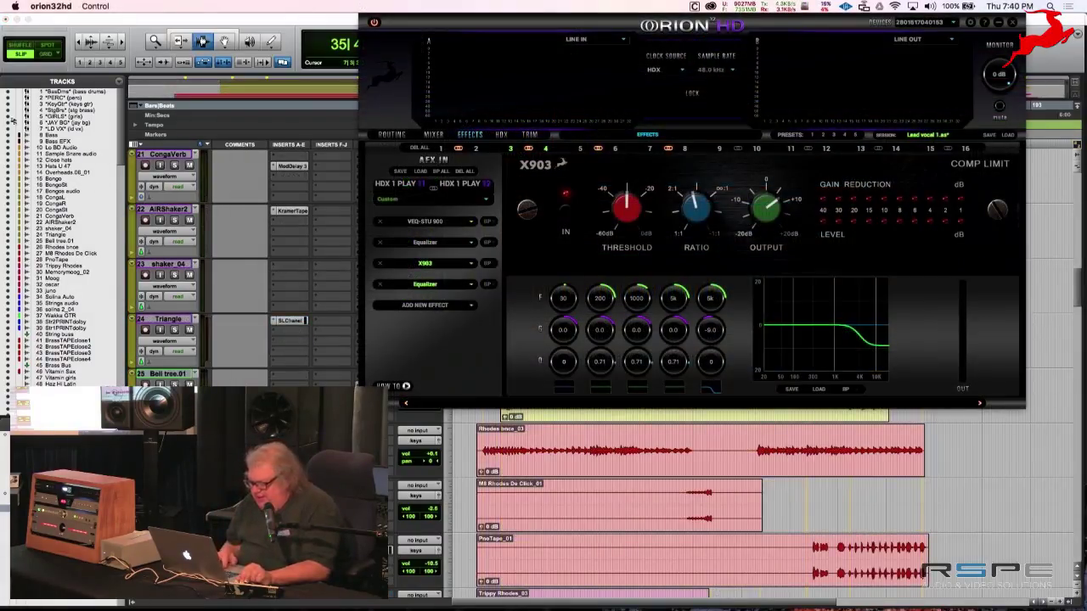
click(412, 224)
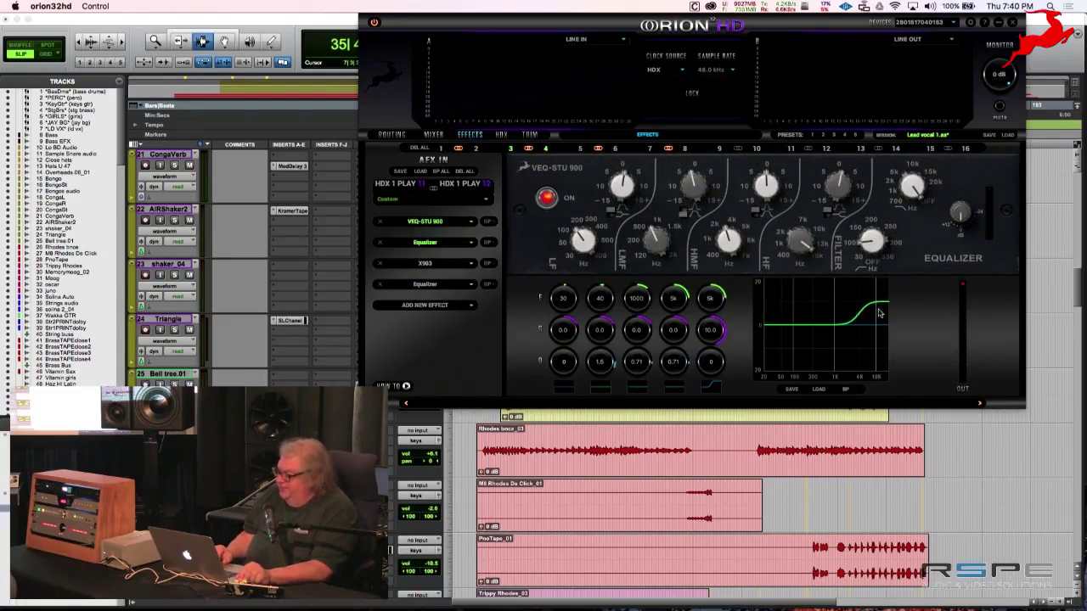
click(427, 264)
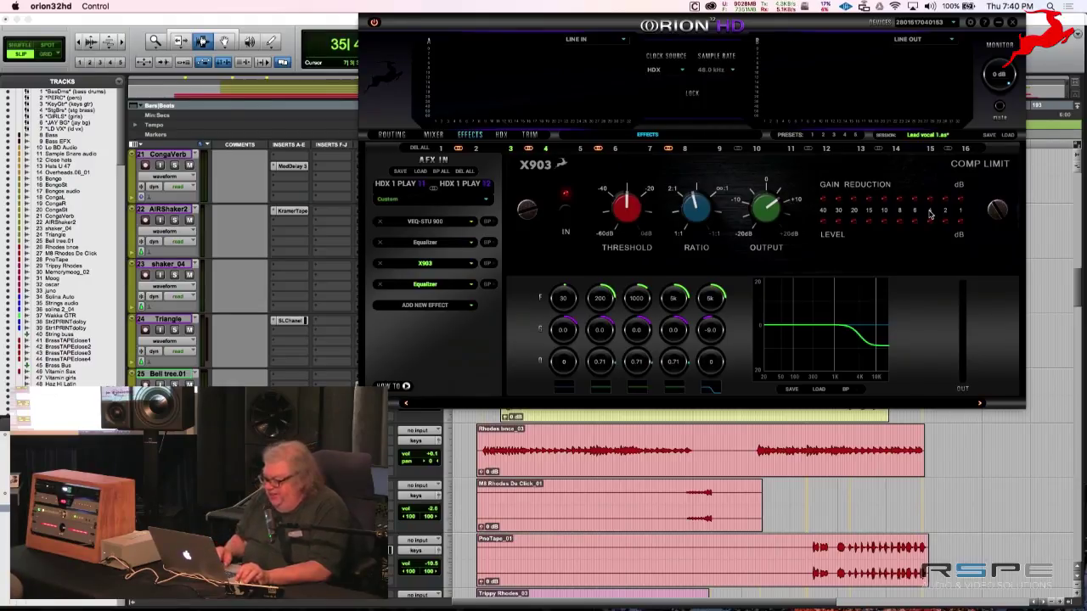
- Examine the Tube 176 and both Equalizer settings in the effect chain on HDX 1 PLAY 9 and 10
click(477, 151)
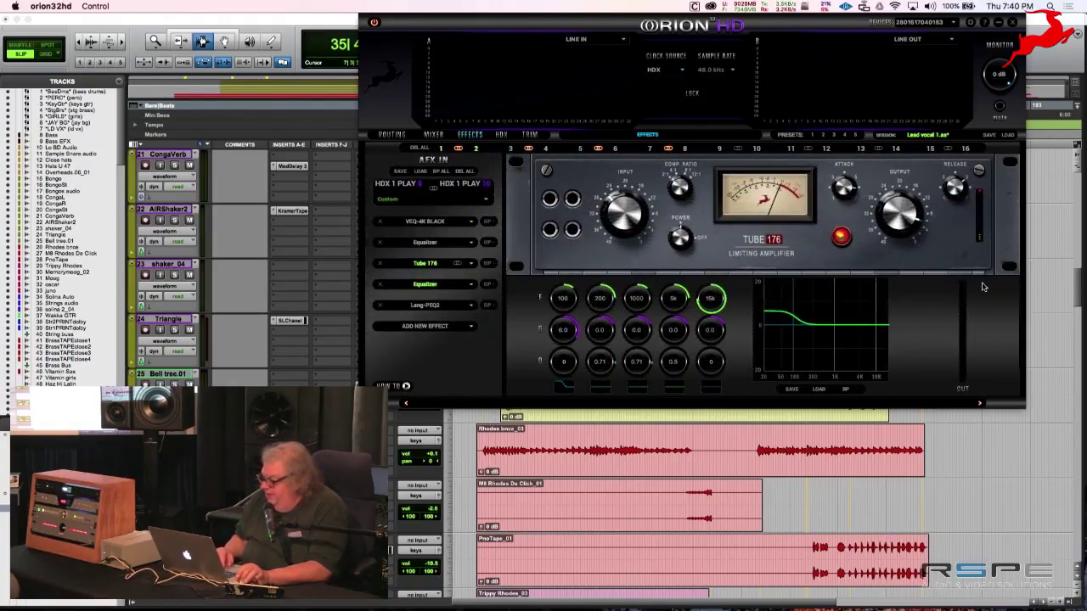
click(425, 245)
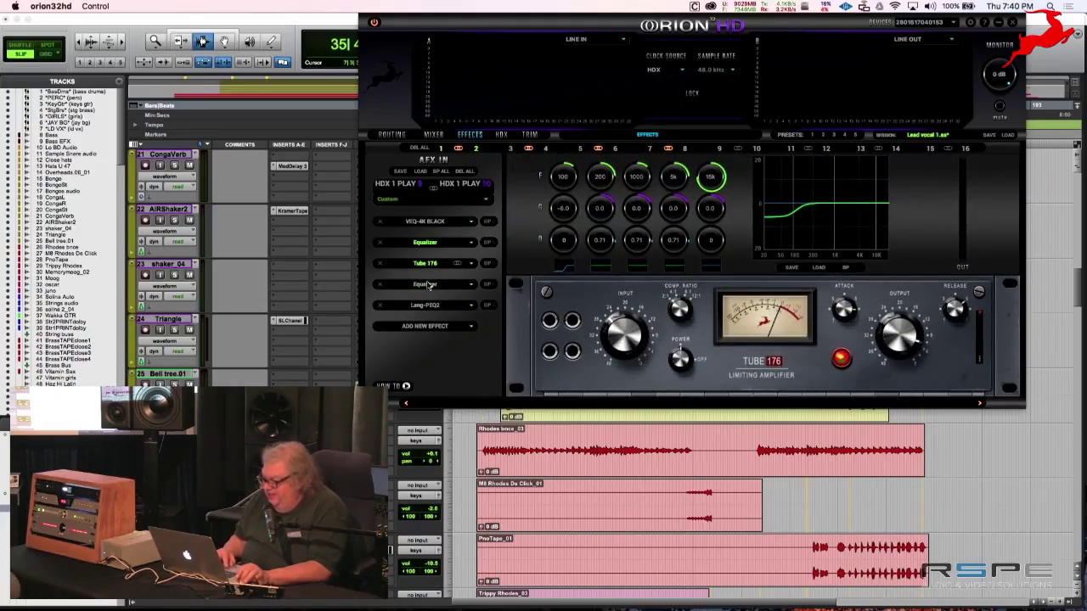
click(425, 286)
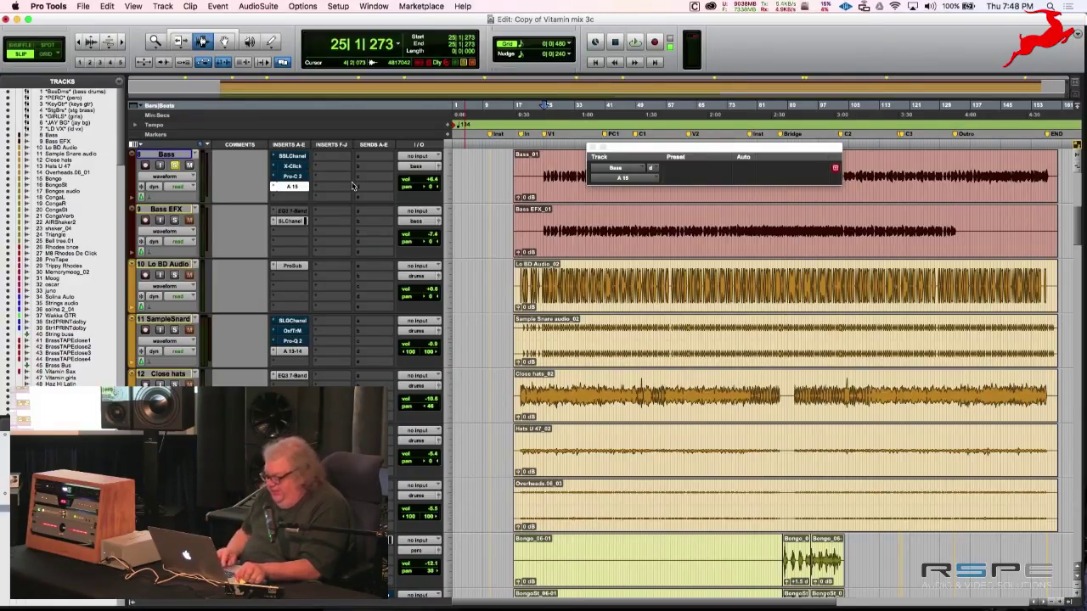
- Go to the LEAD VX and mix bus tracks in Pro Tools, and bypass all lead vocal effects in the Orion panel during playback
mouse_move(953, 594)
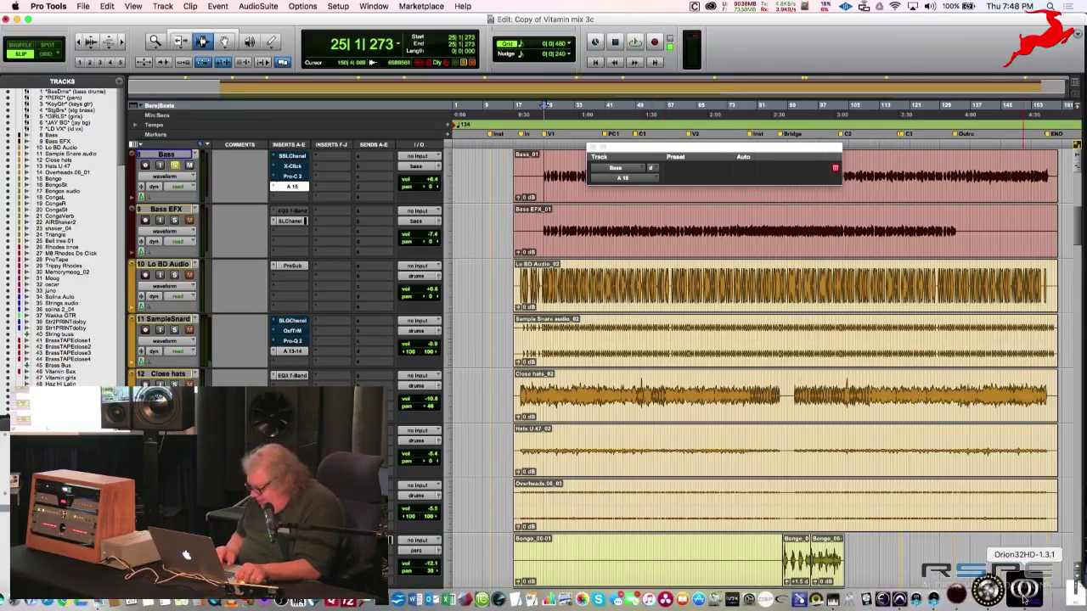
click(1025, 592)
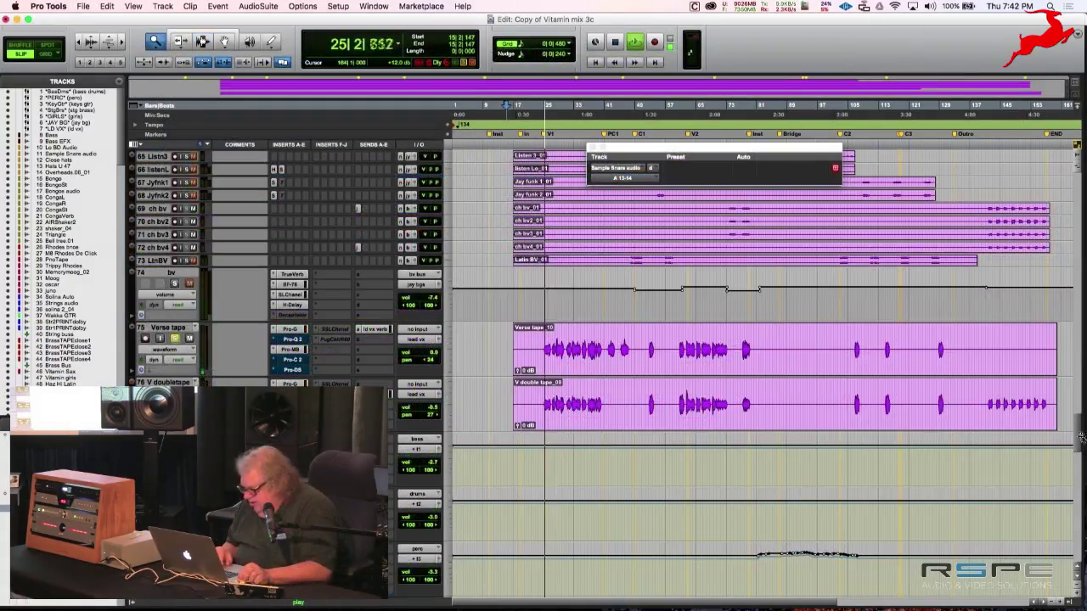
drag(1080, 437, 1080, 490)
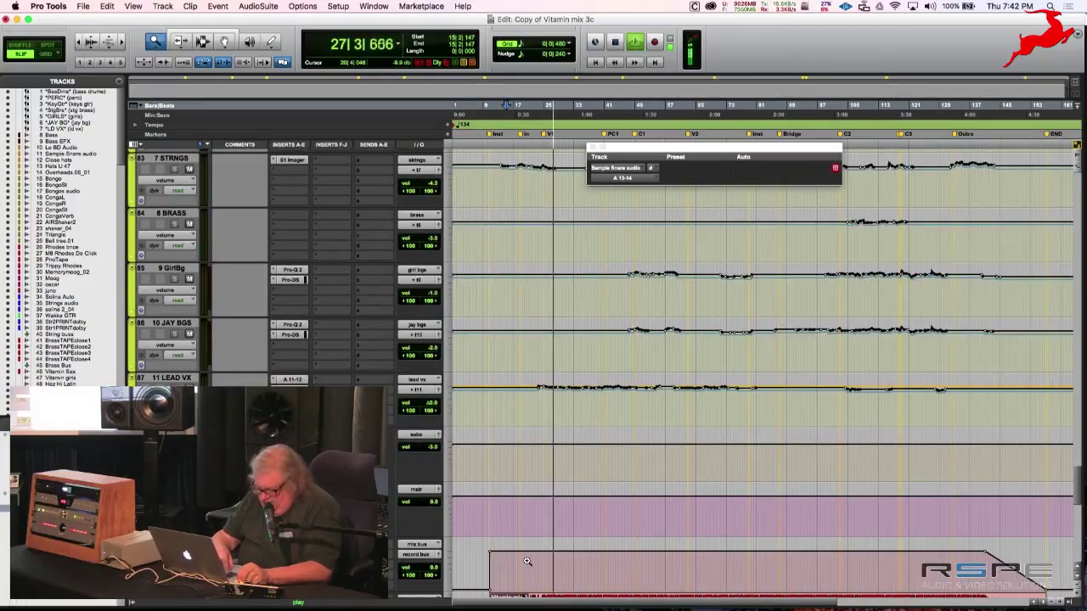
key(super+Tab)
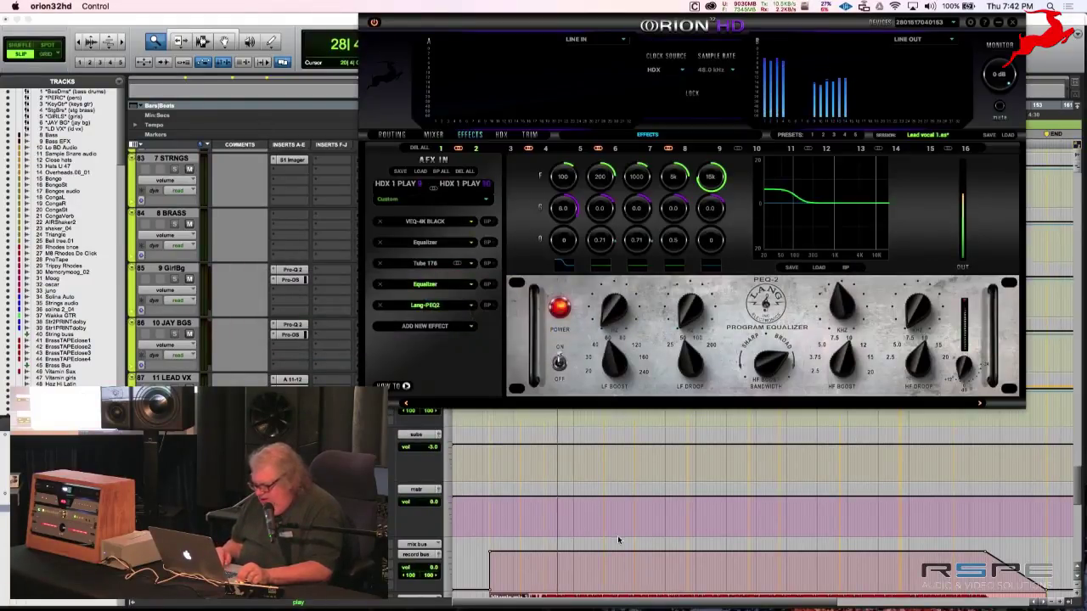
click(546, 150)
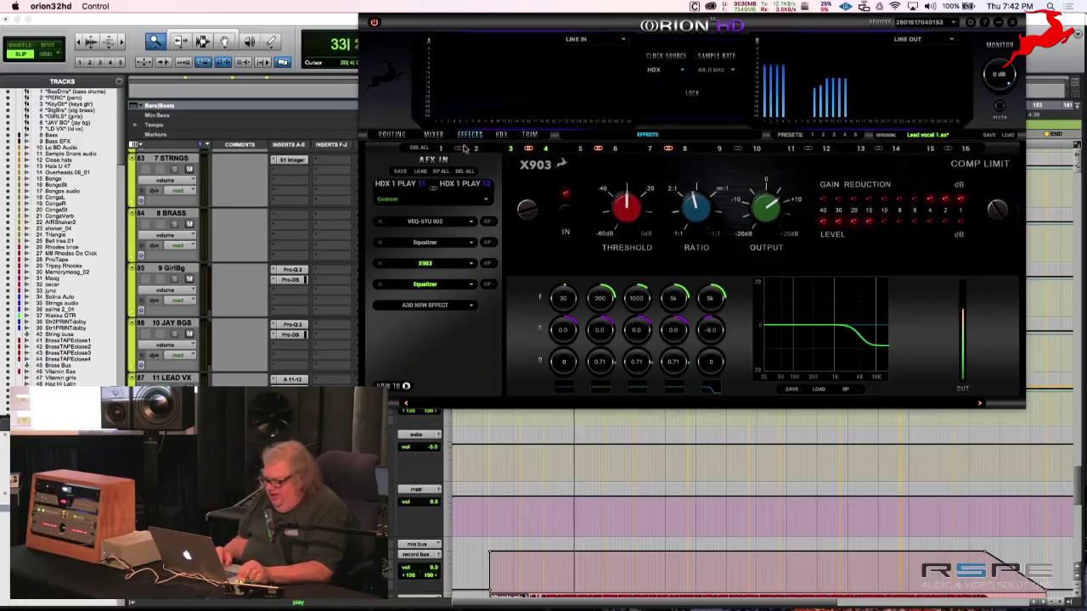
click(439, 171)
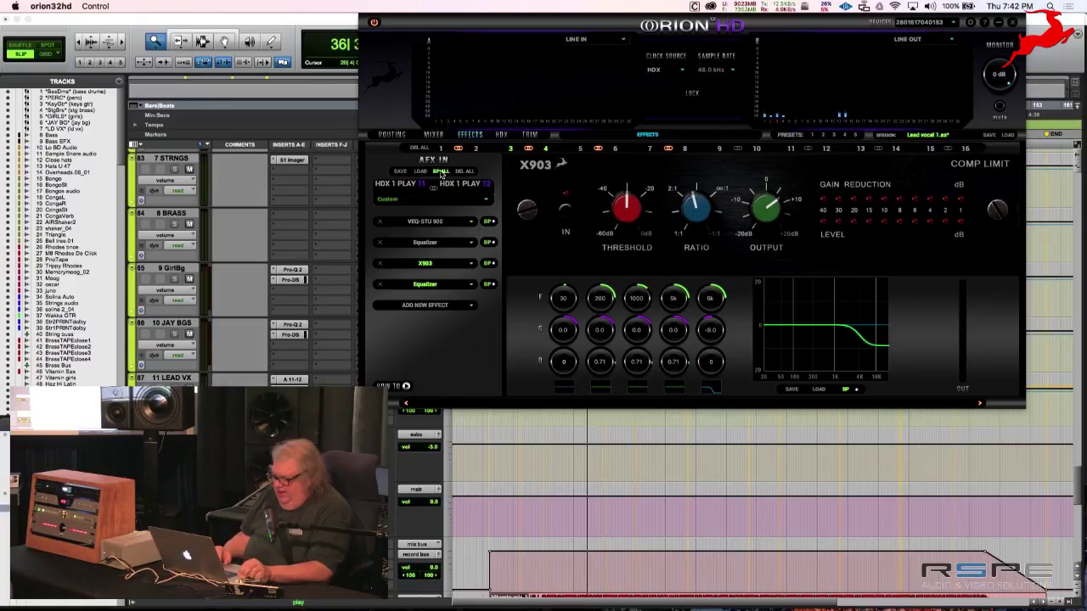
- Turn all lead vocal effects back on and examine the chain's VEQ-STU 900, X903 and Equalizer settings
click(440, 172)
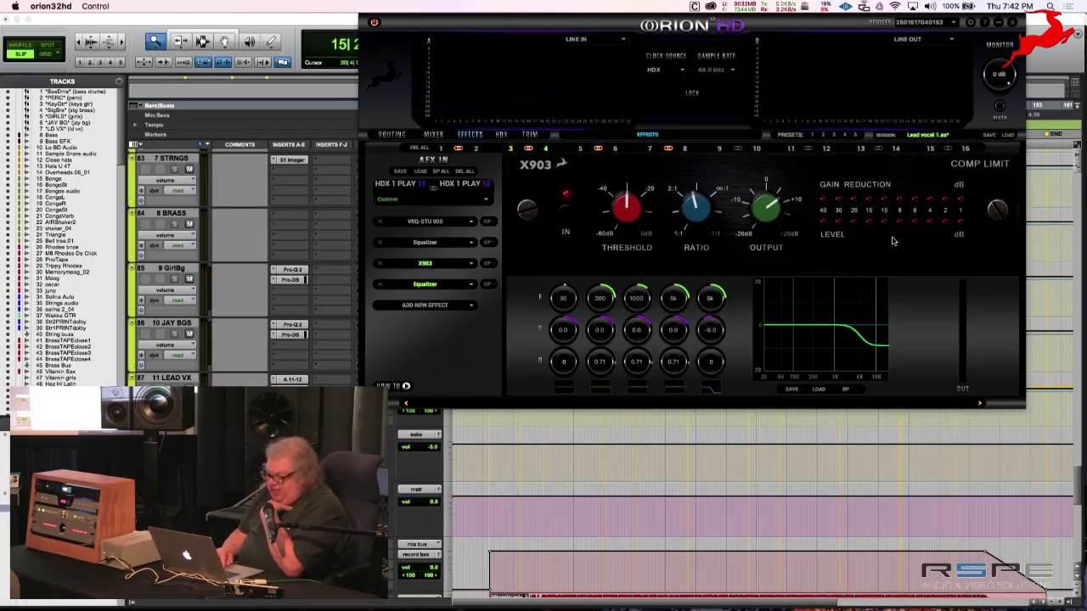
click(463, 224)
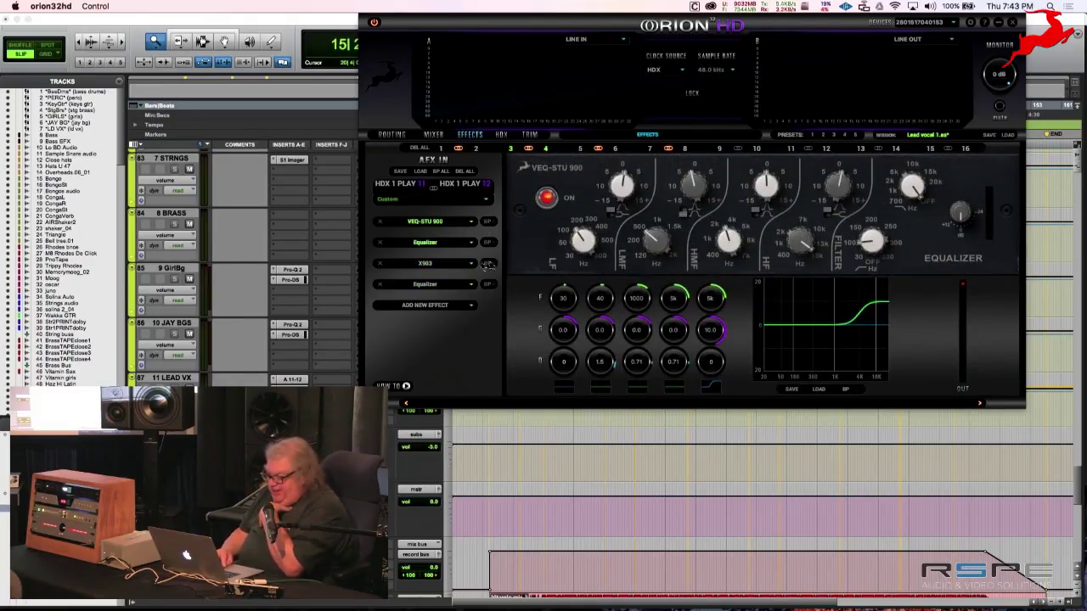
click(443, 266)
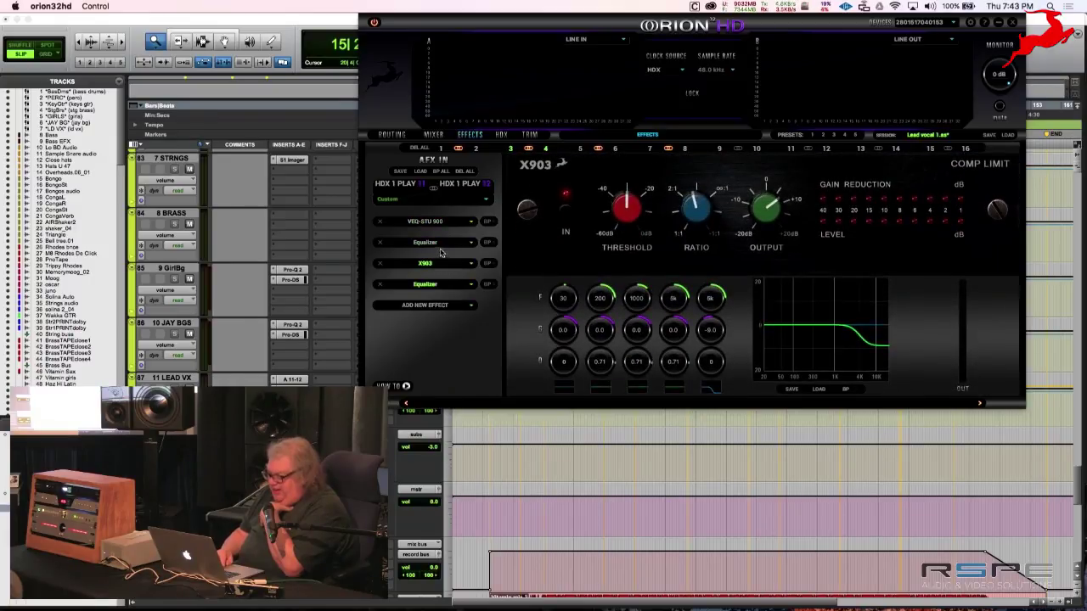
click(437, 244)
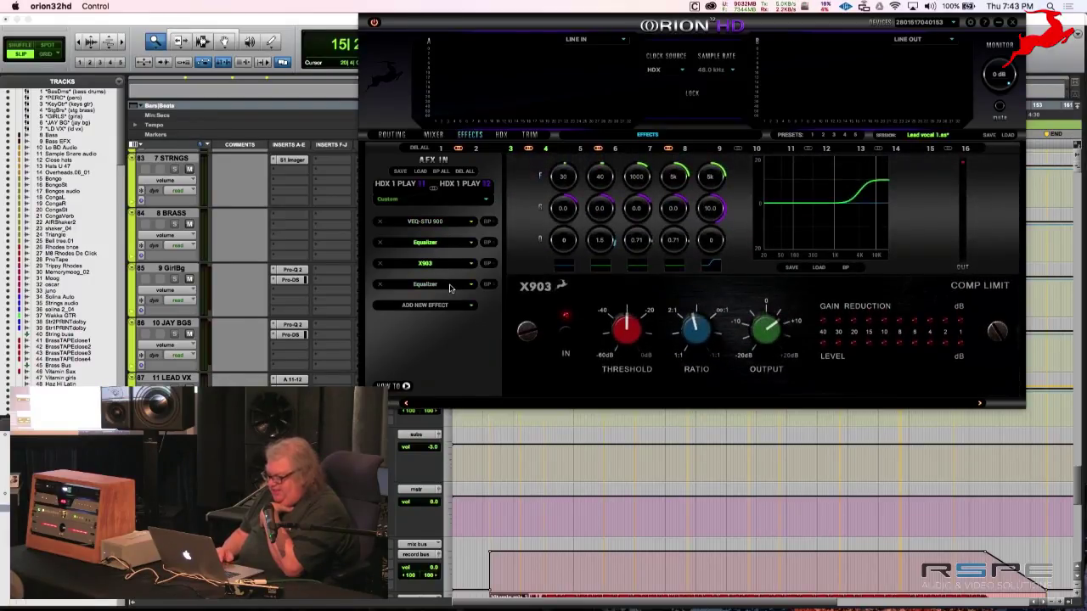
click(449, 286)
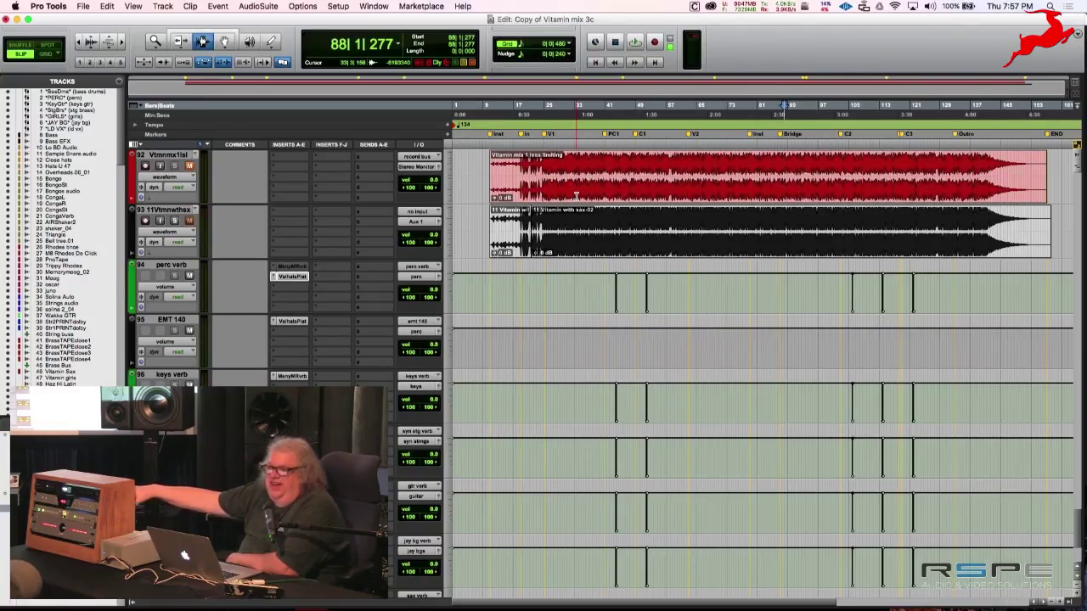
- Switch from Pro Tools to the Orion panel and route LINE IN 10 to AFX IN 16
scroll(596, 210, up, 1)
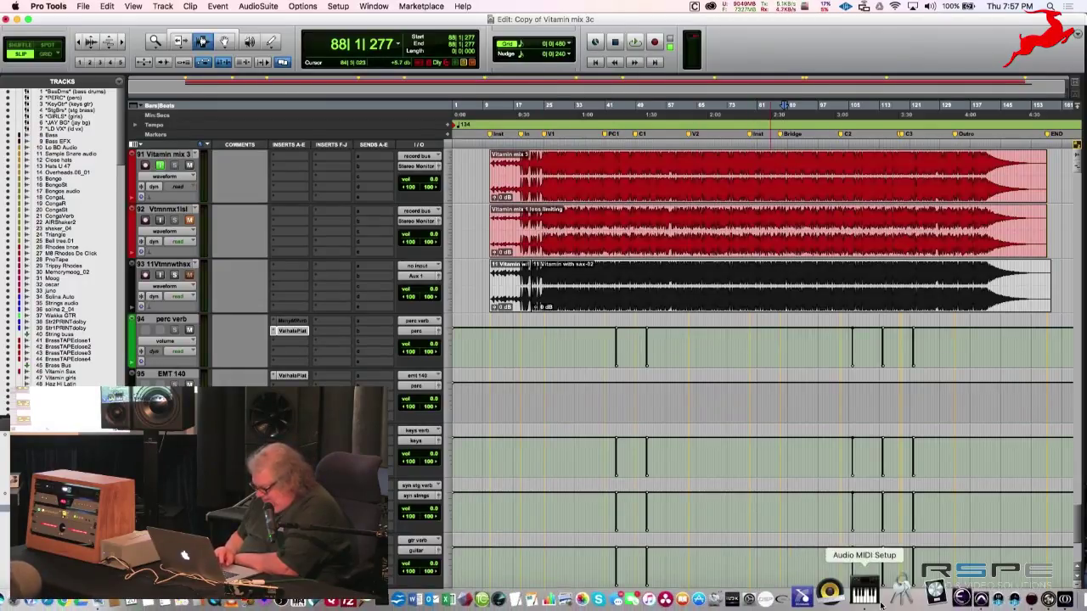
click(1028, 588)
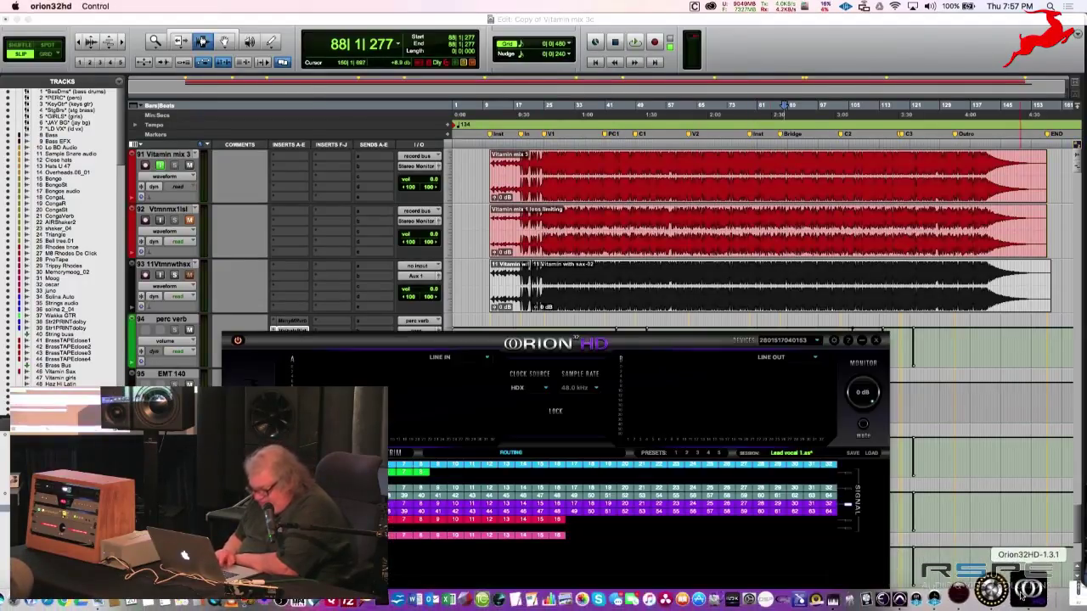
drag(646, 356, 513, 6)
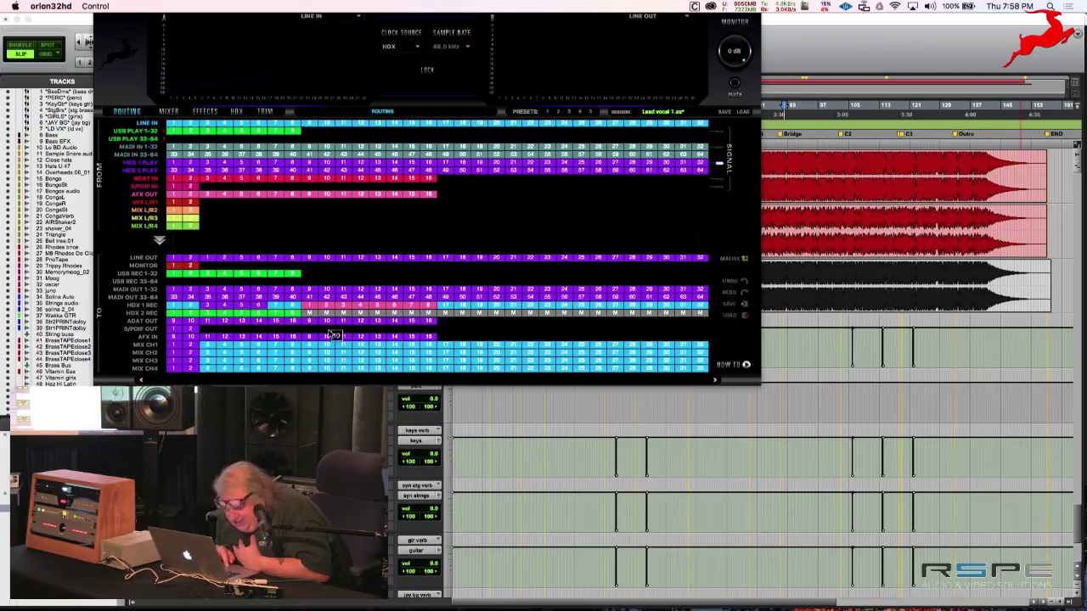
click(327, 125)
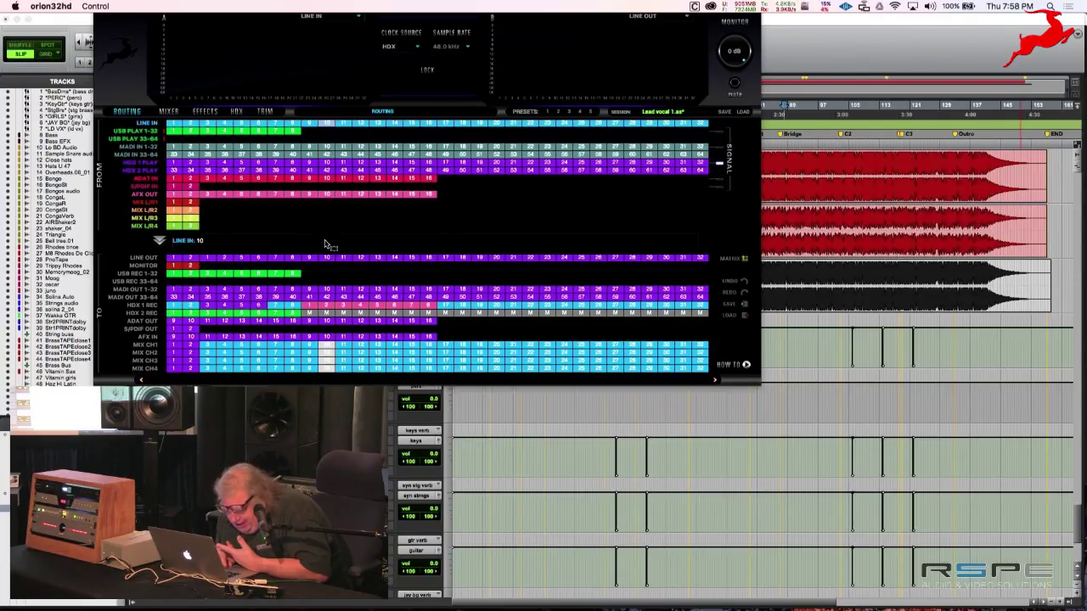
click(345, 312)
drag(355, 323, 433, 340)
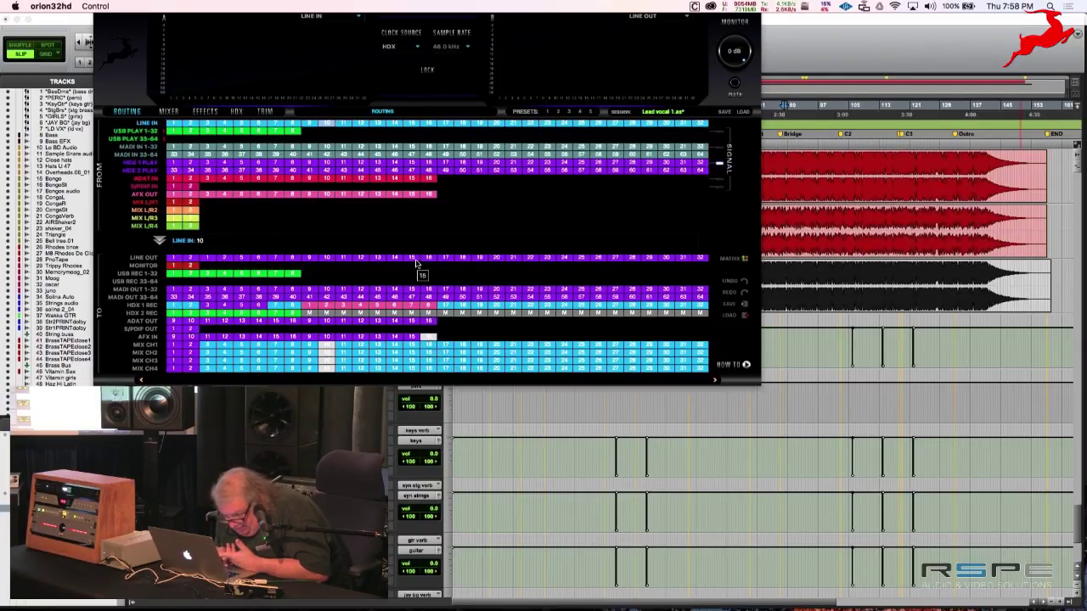
- Route AFX OUT 16 to HDX 1 REC 16 in the Orion routing matrix
click(431, 195)
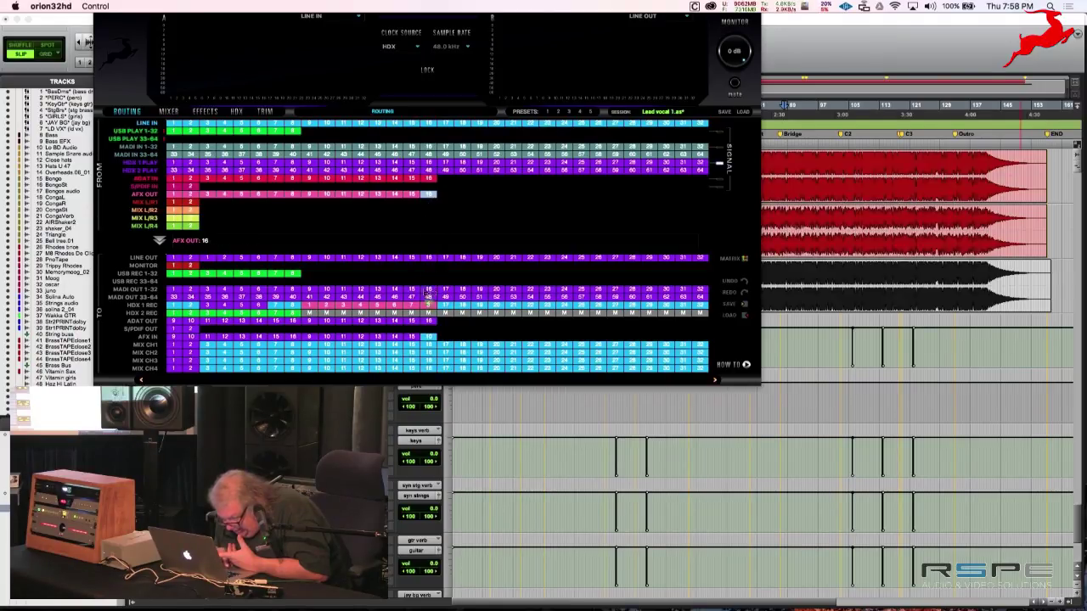
click(427, 306)
drag(427, 312, 428, 311)
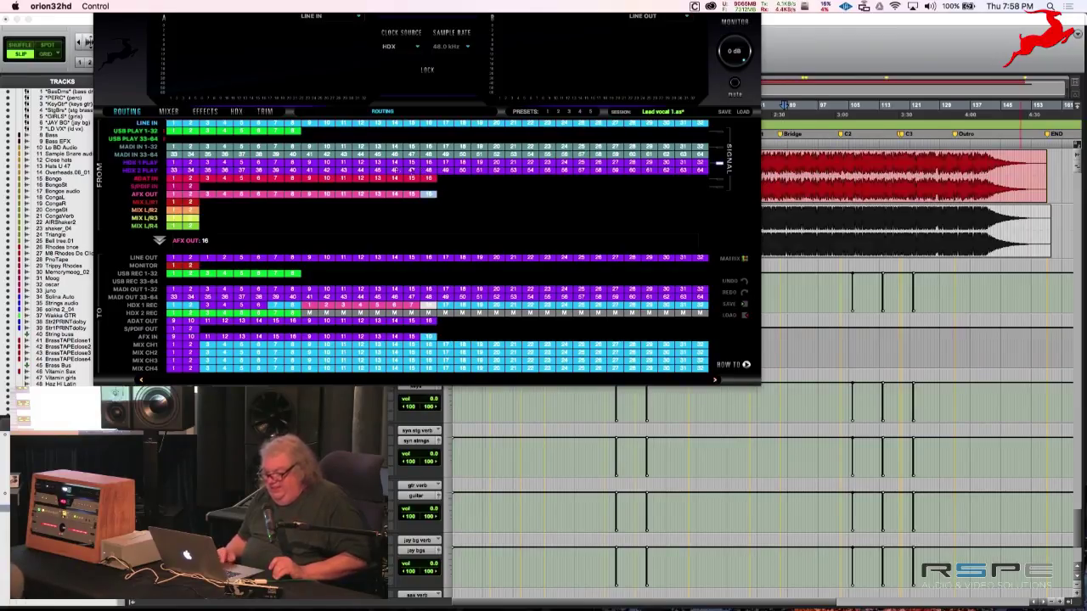
- Open the effect chain of AFX channel 16 and look through its available chain presets
click(195, 112)
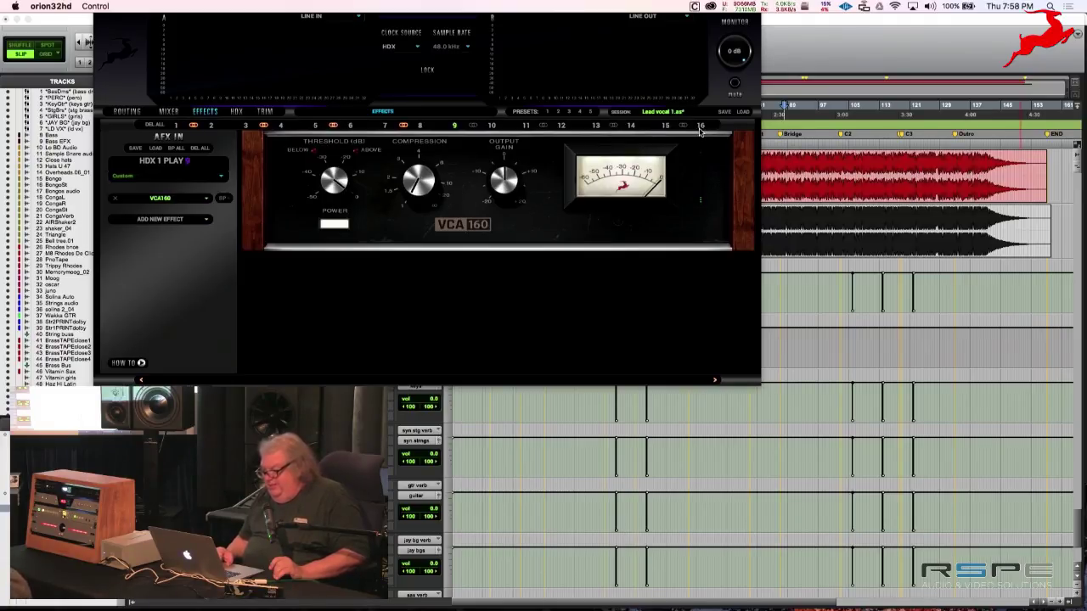
click(666, 126)
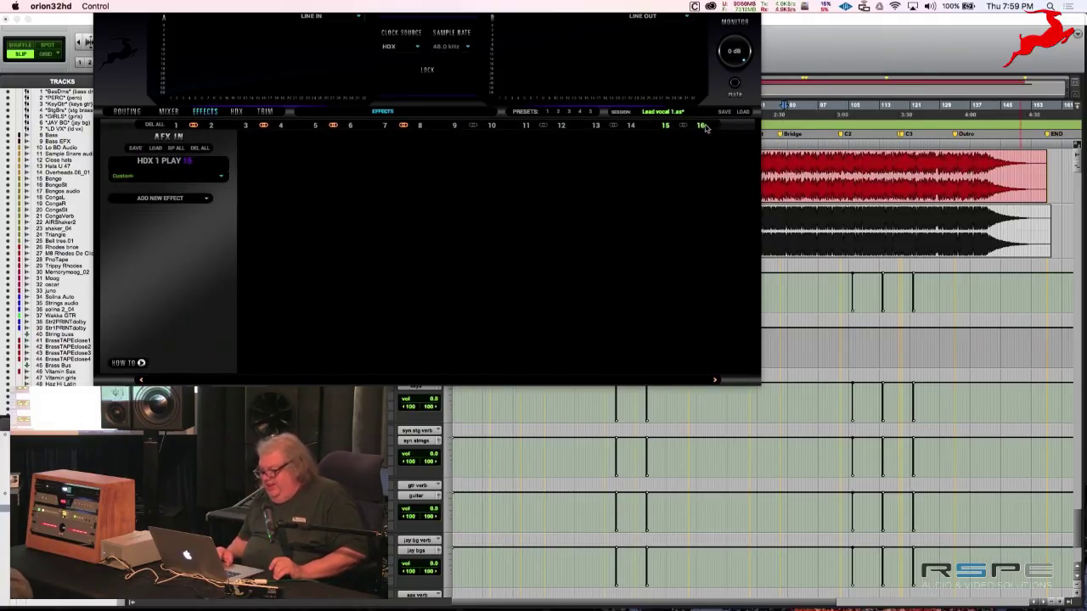
click(702, 126)
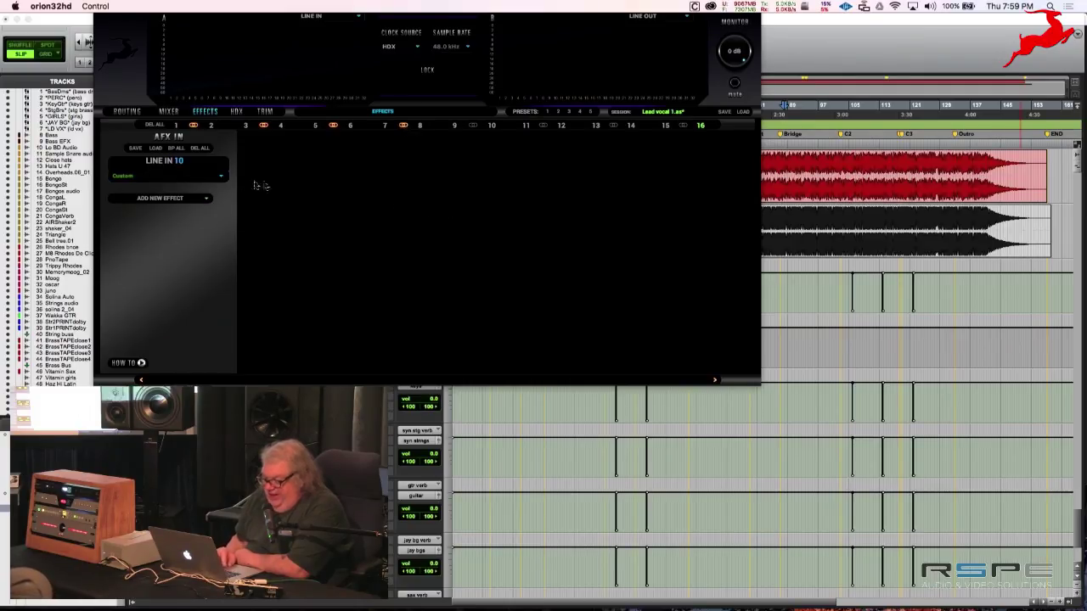
click(221, 177)
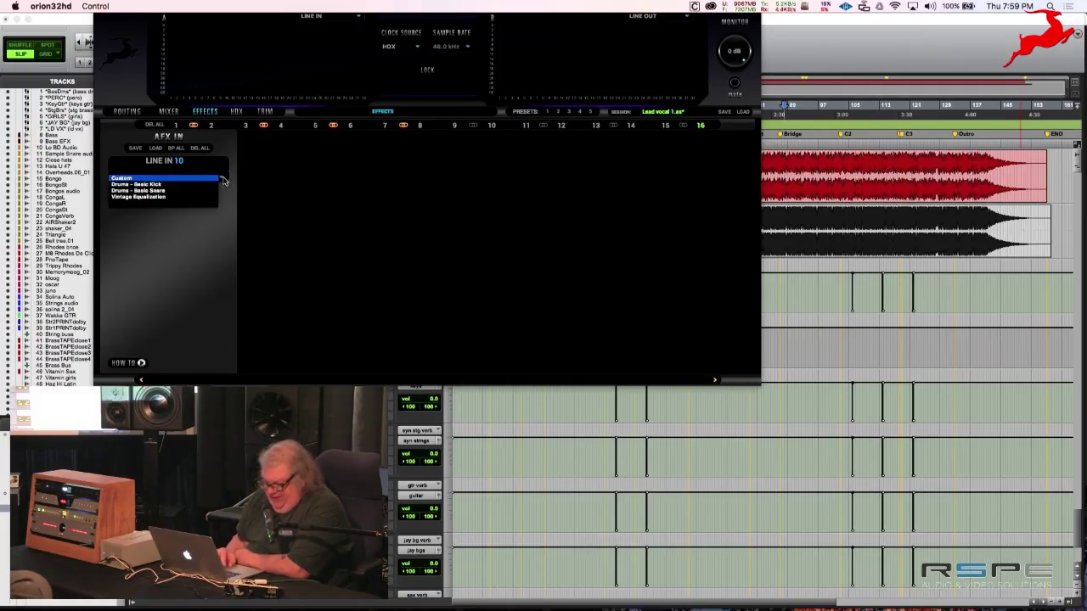
click(250, 152)
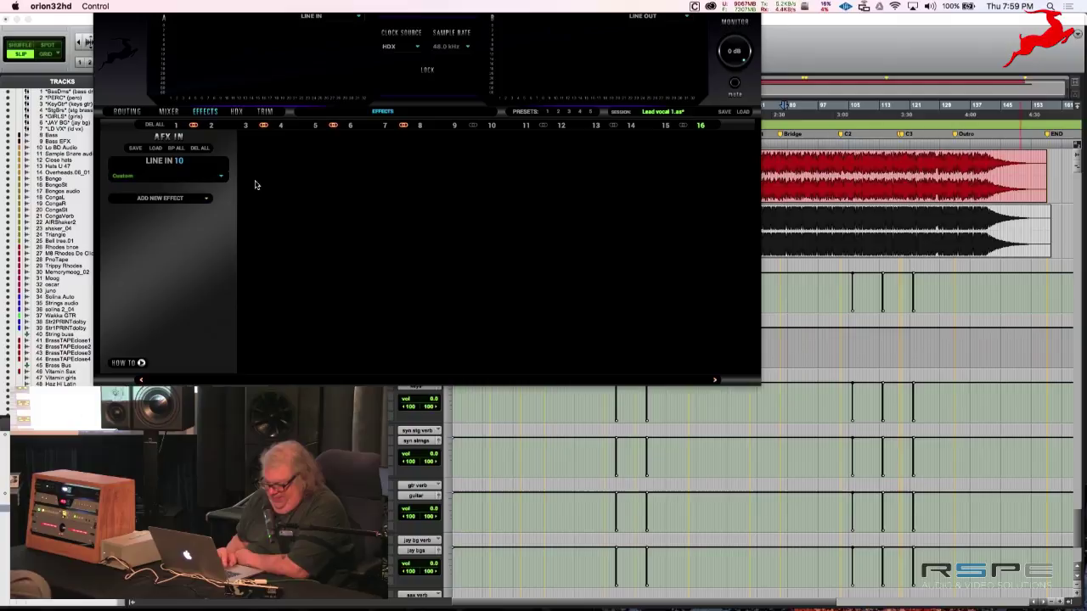
- Add a Compressor and the vintage compressor FET-A76 to the LINE IN 10 effect chain
click(205, 200)
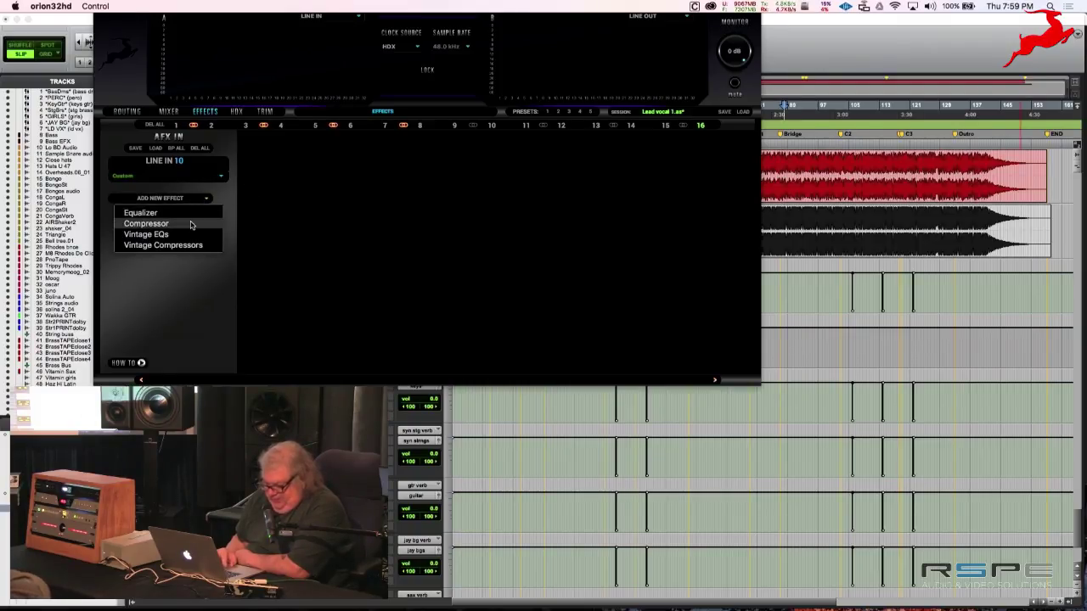
click(189, 224)
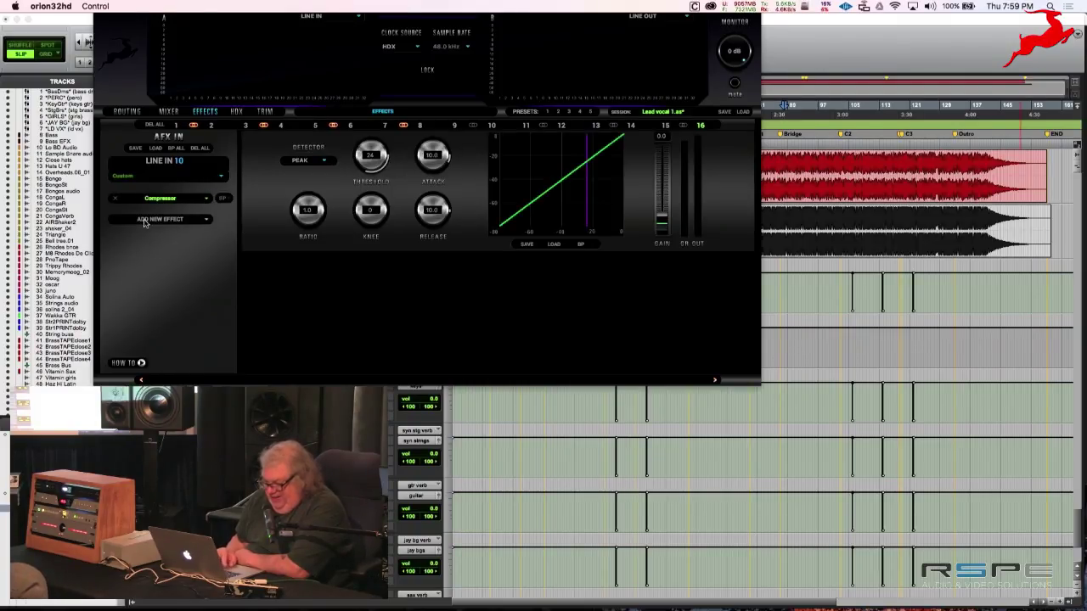
click(186, 220)
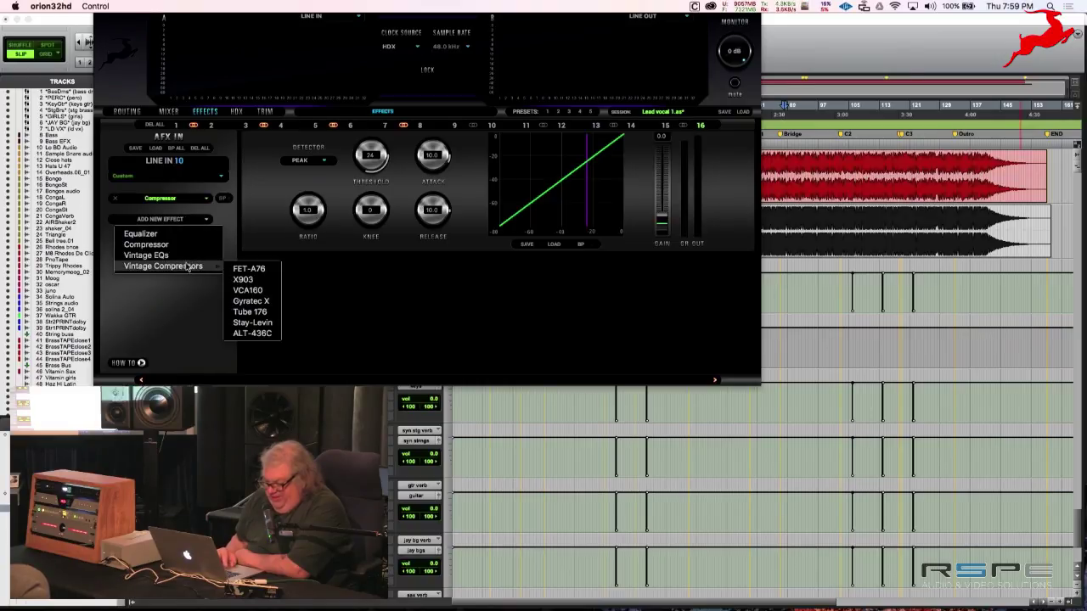
mouse_move(208, 267)
click(241, 270)
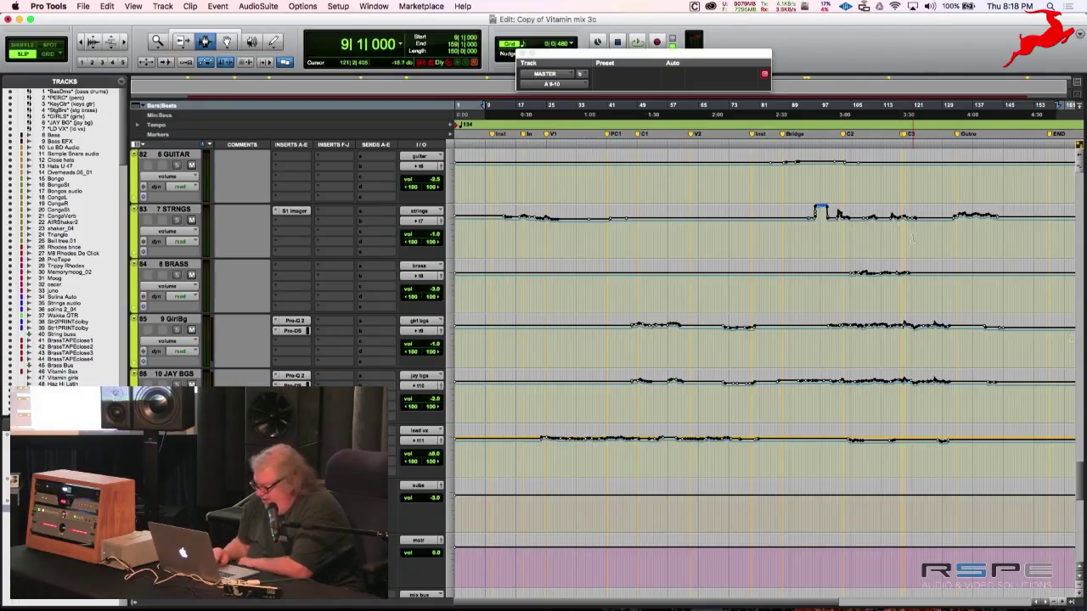
- Switch from Pro Tools to the Orion panel, reposition its window over the session and examine the routing matrix
mouse_move(1023, 588)
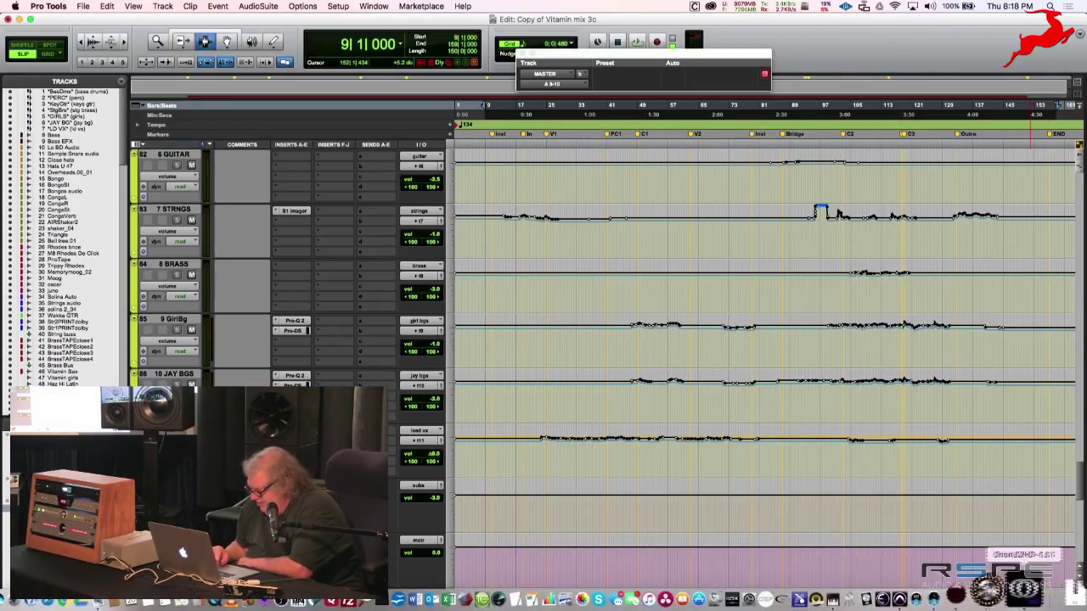
click(1023, 588)
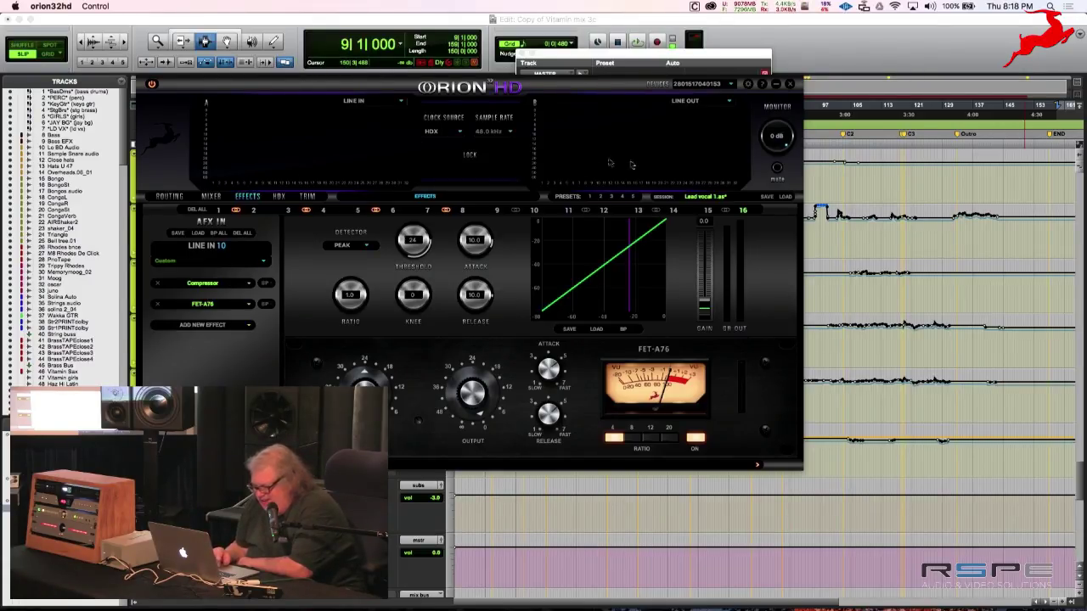
click(169, 196)
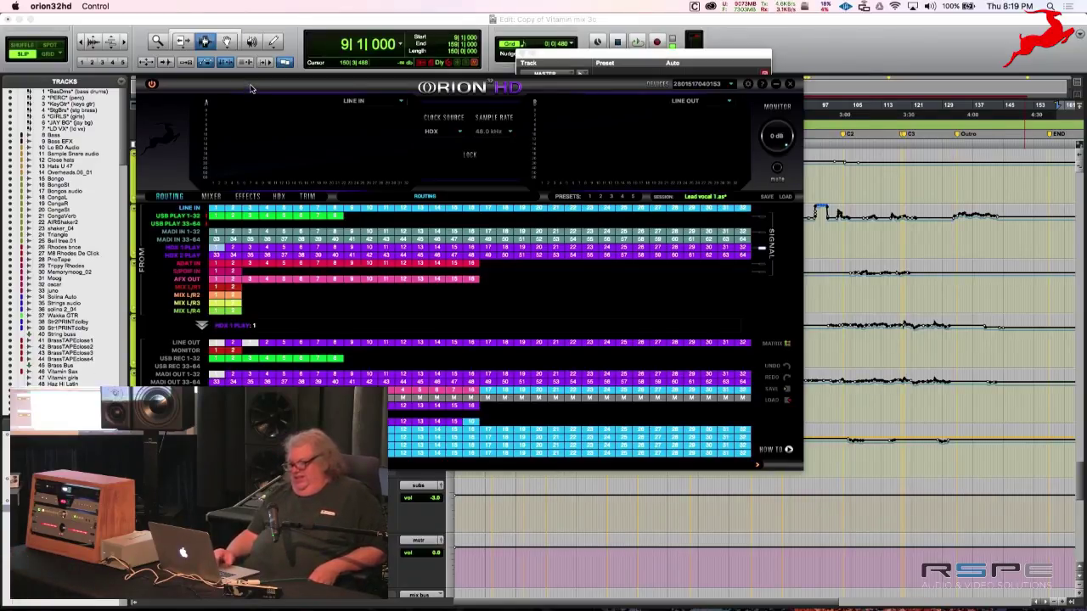
drag(246, 90, 330, 15)
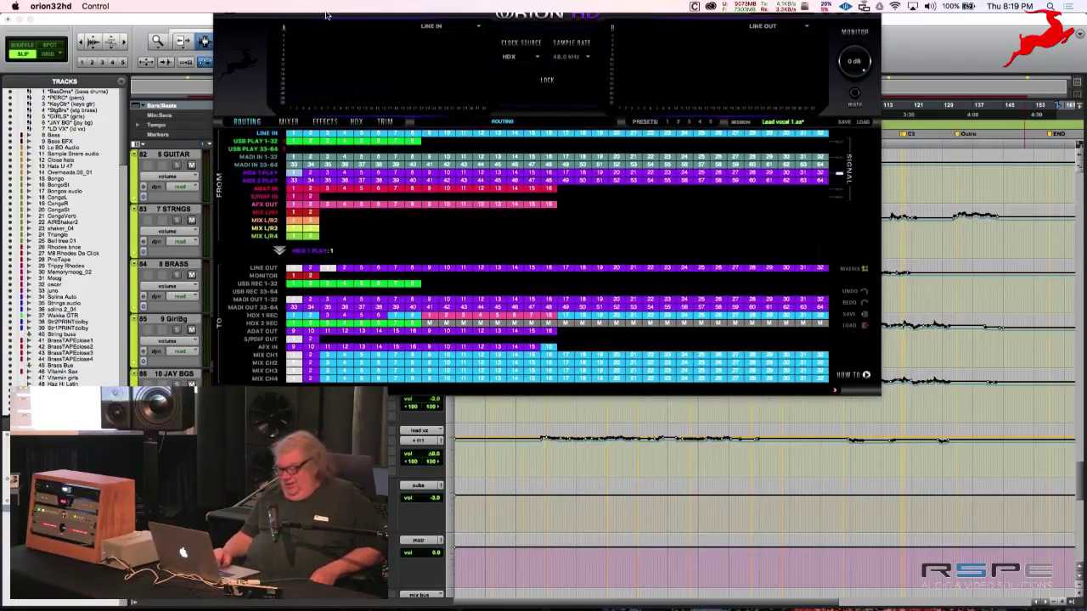
drag(295, 20, 297, 27)
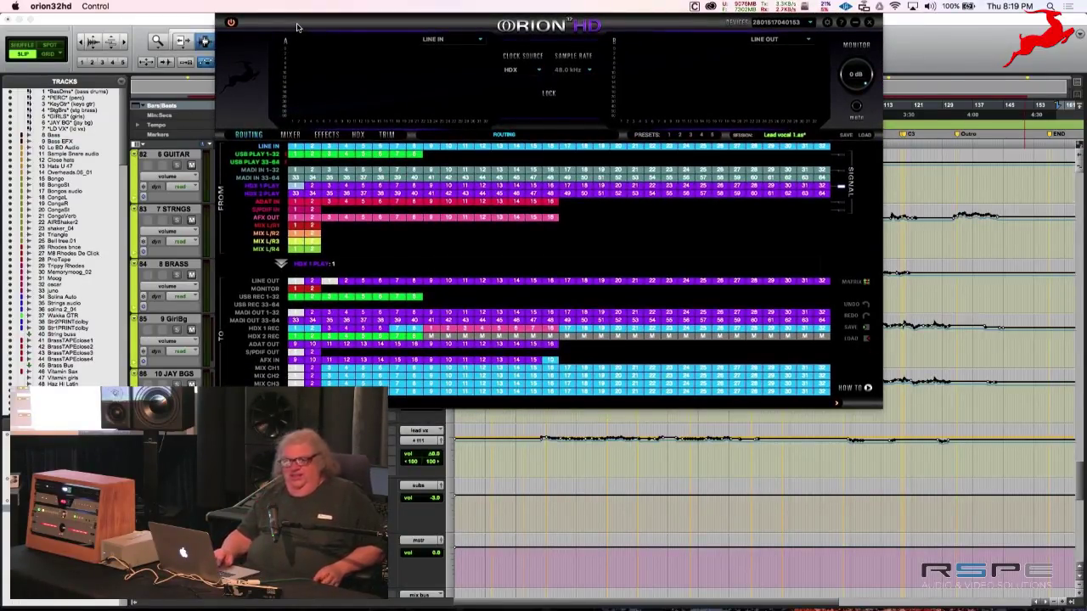